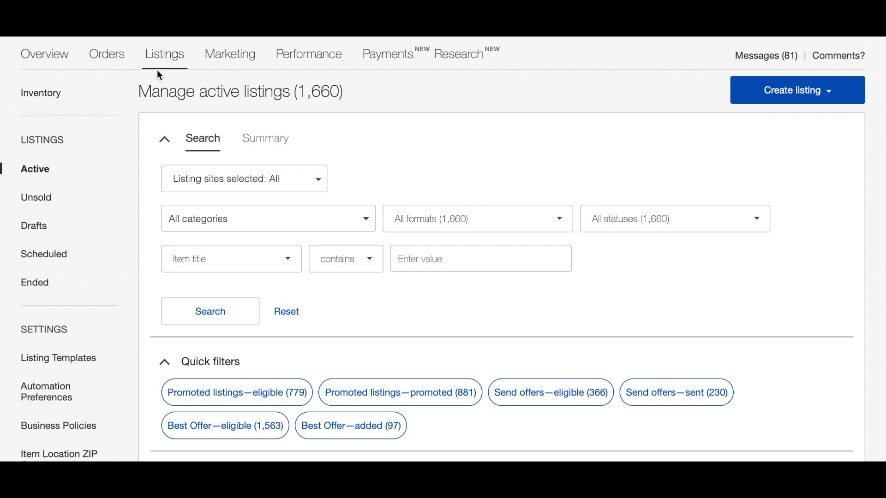
- Start a new listing with the product name "Crocs Womens 11 ISABELLA Rubber Sandals Black"
mouse_move(171, 55)
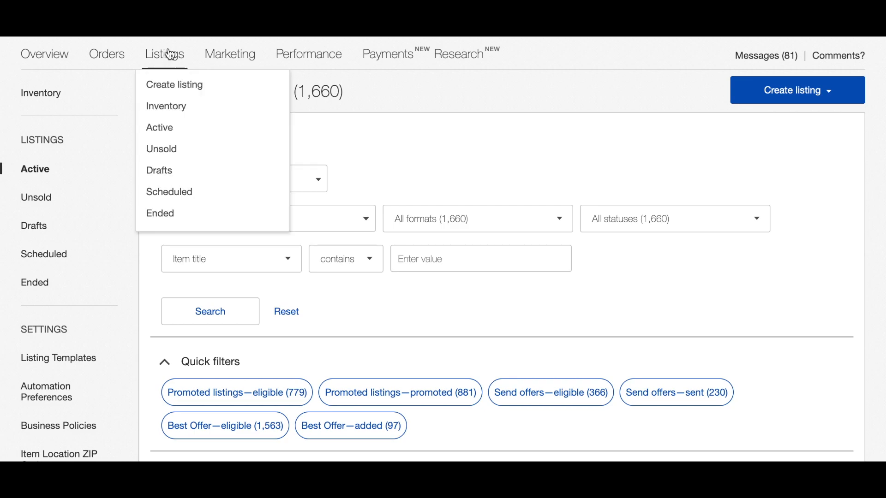
left_click(174, 86)
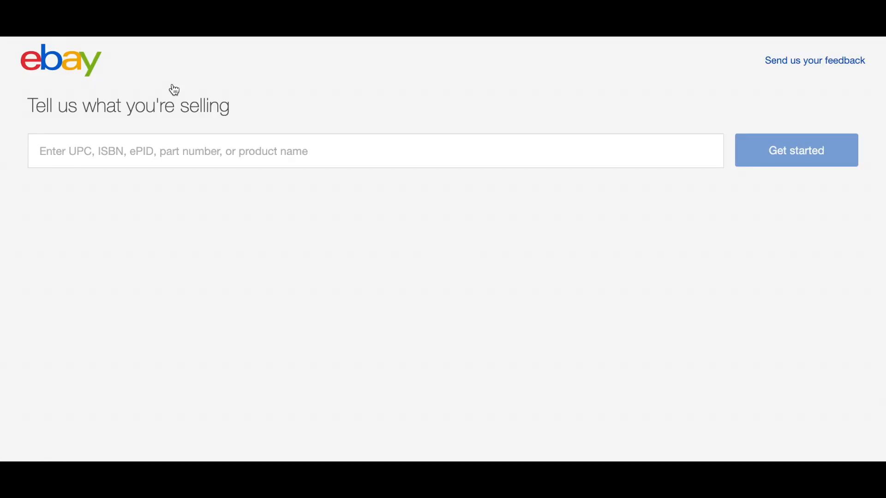
left_click(161, 154)
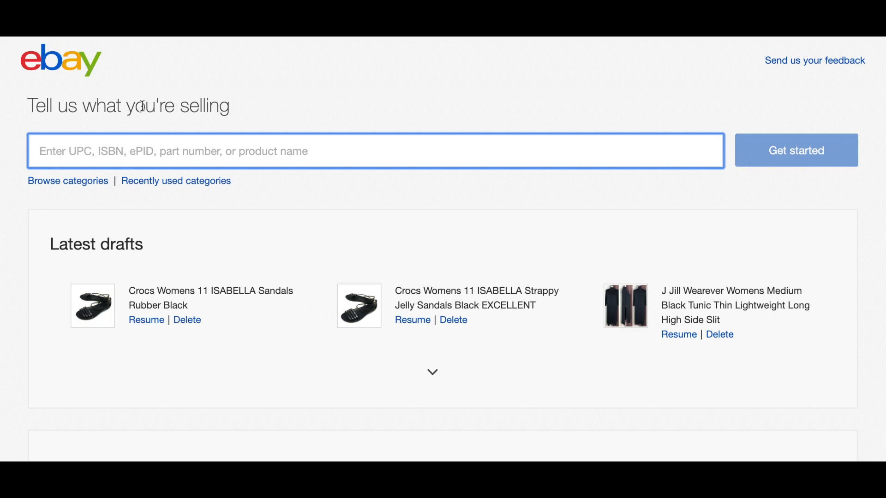
type("Crocs")
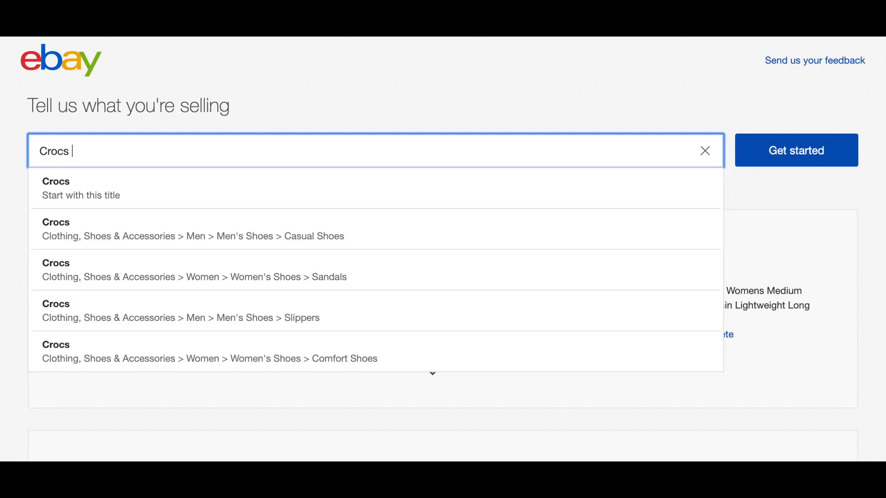
type(" Womens 11 ISA")
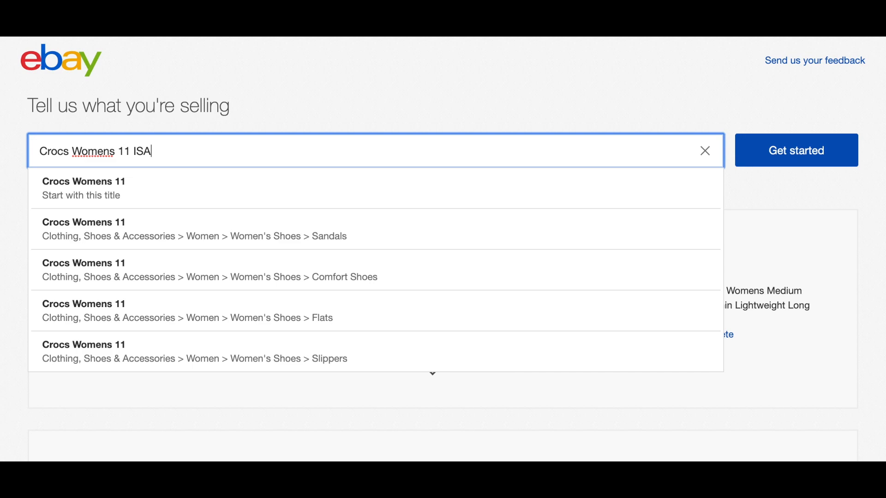
type("BELLA Black")
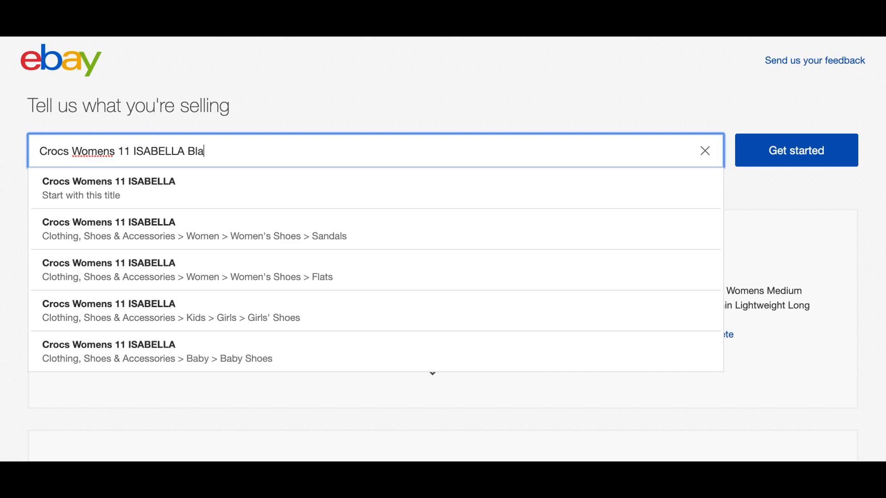
key("BackSpace")
key("BackSpace")
key("BackSpace")
key("BackSpace")
key("BackSpace")
type("Rubber Sandals Black")
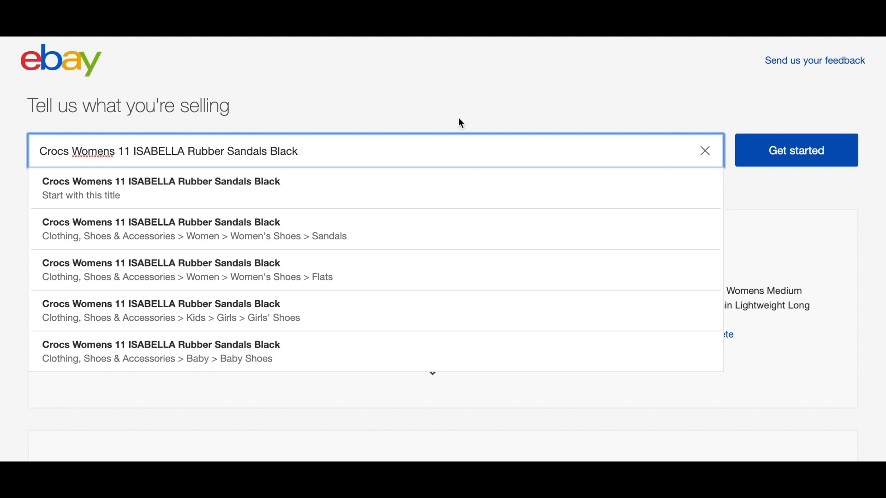
left_click(763, 150)
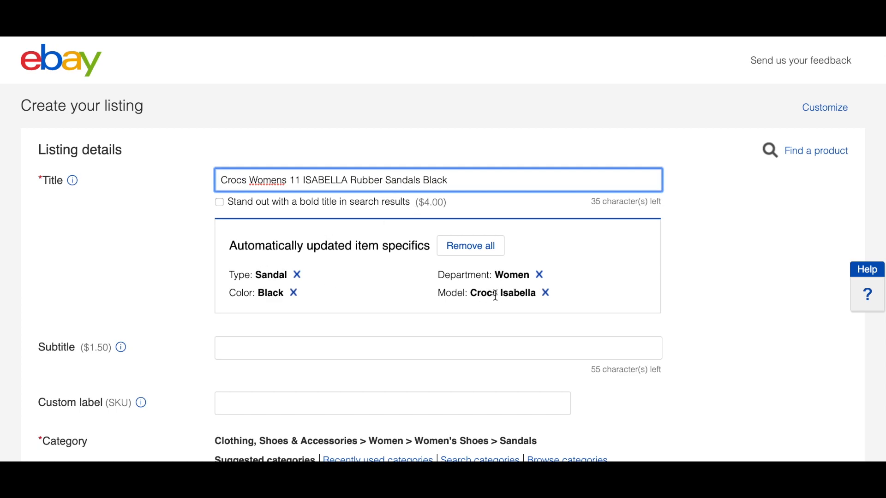
- Enter 4.25.20 as the listing's custom label (SKU)
scroll(299, 306, "down", 2)
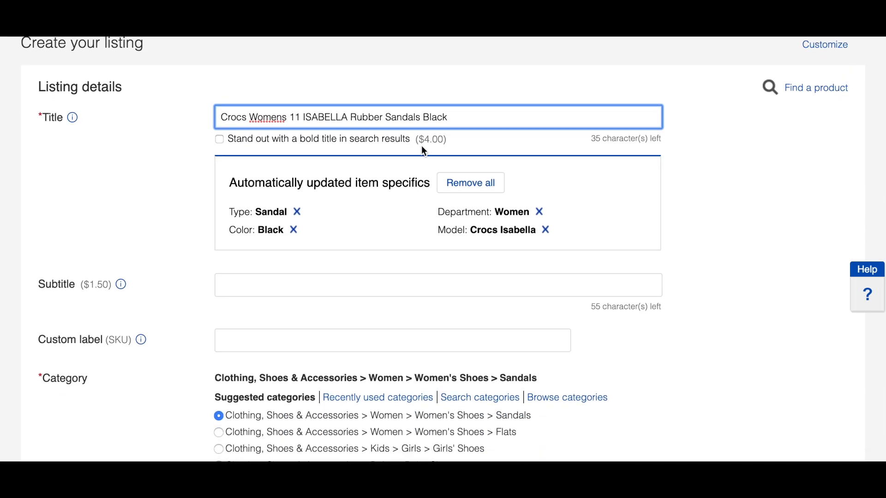
scroll(276, 140, "down", 1)
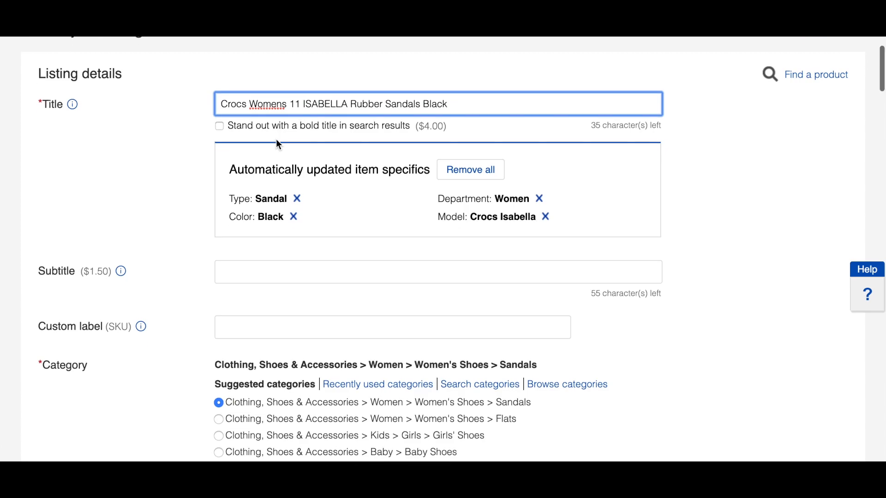
scroll(278, 143, "down", 2)
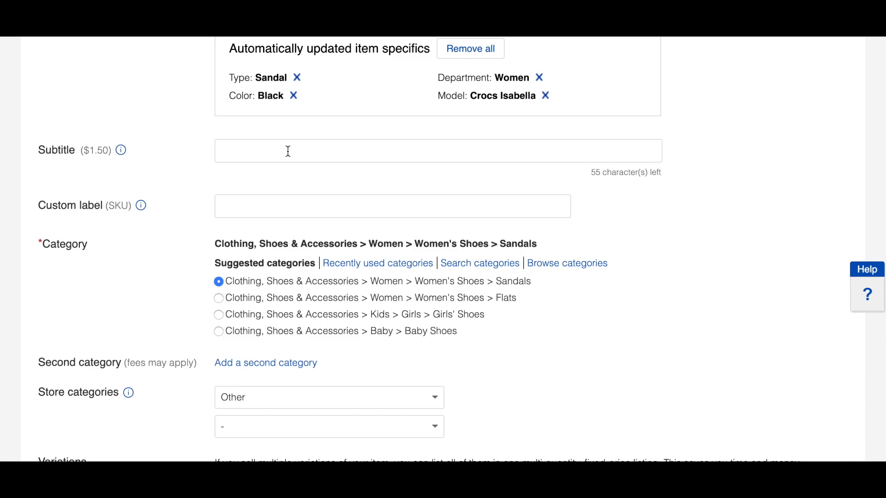
scroll(288, 151, "down", 1)
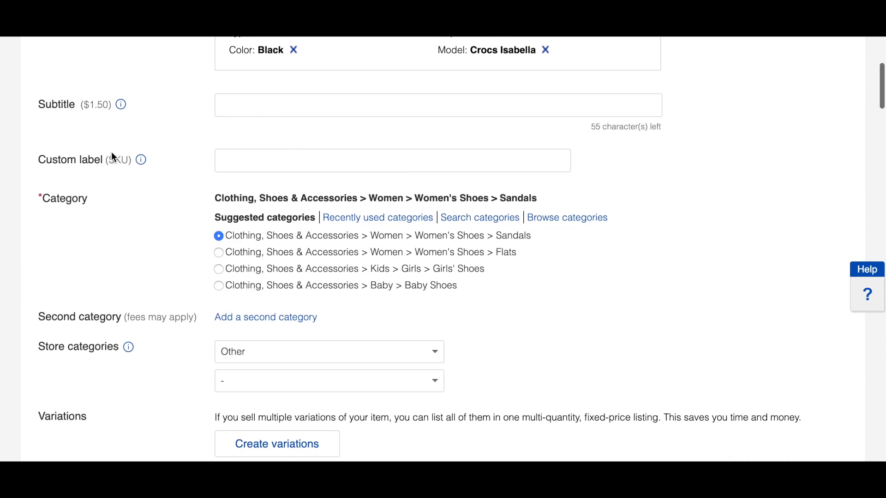
left_click(260, 163)
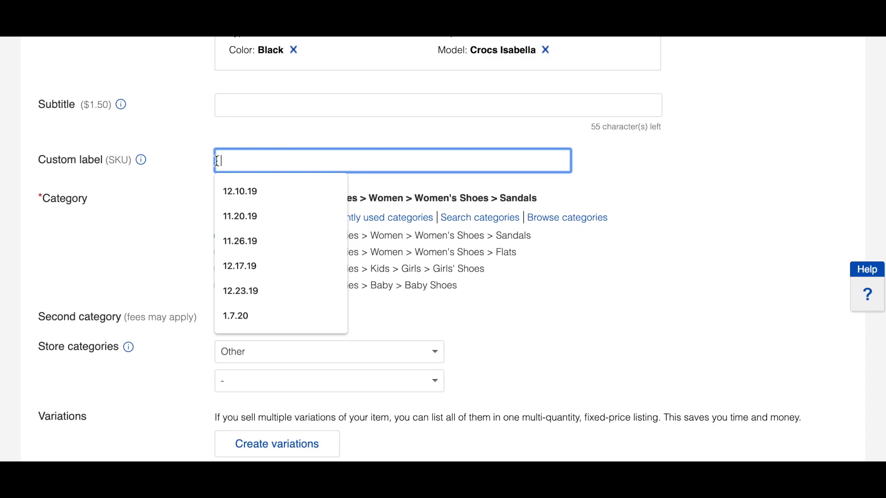
left_click(203, 164)
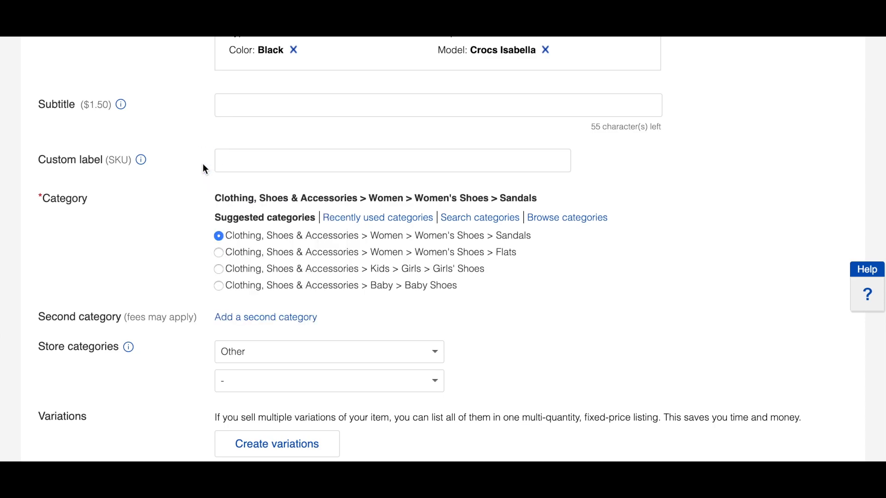
left_click(231, 162)
type("4.25.20")
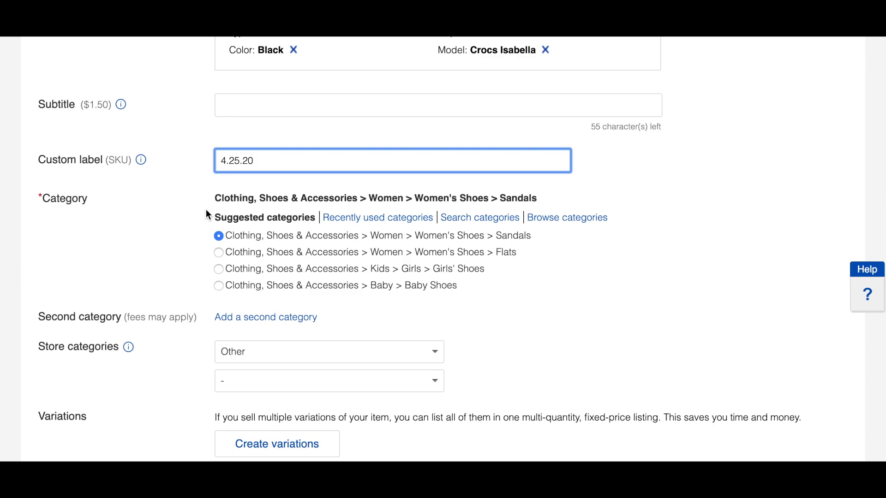
- Search the categories for "womens sandals" and assign Clothing, Shoes & Accessories > Women > Women's Shoes > Sandals to the listing
scroll(208, 213, "down", 1)
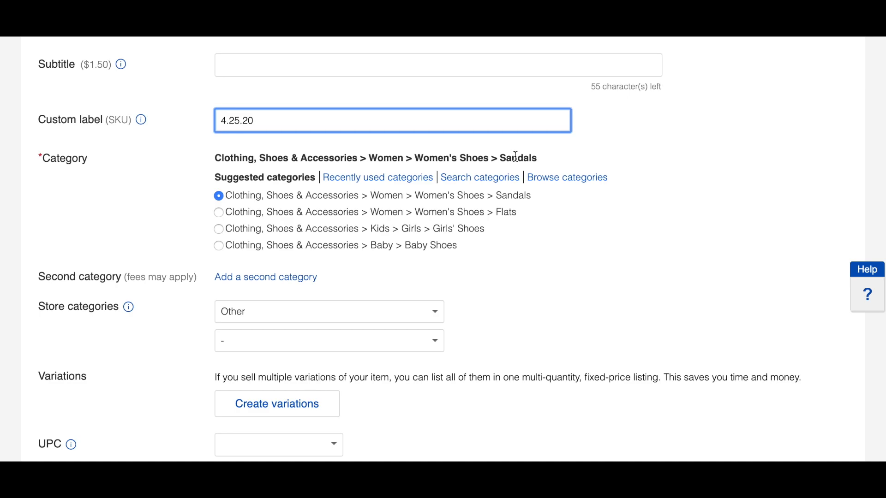
left_click(480, 178)
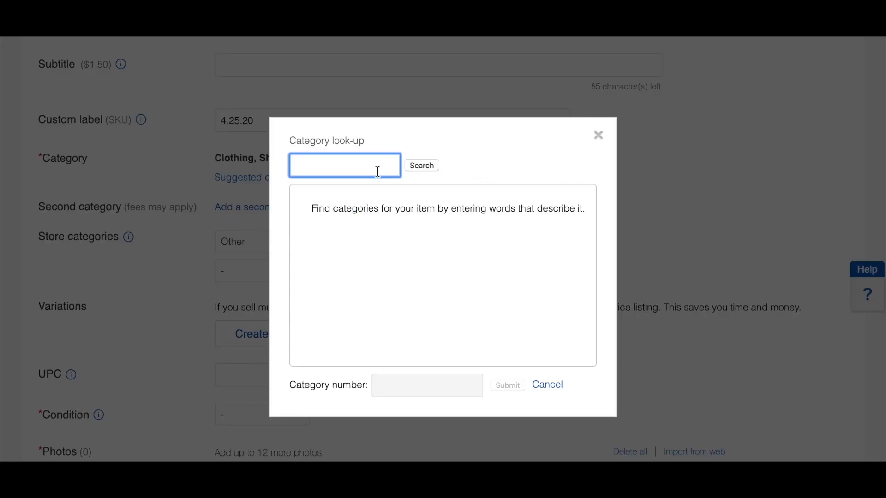
type("womens sandals")
left_click(417, 165)
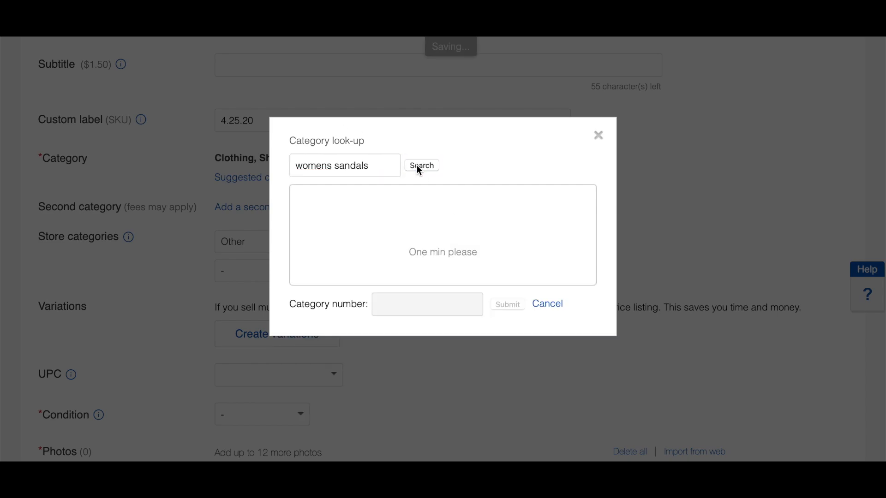
scroll(373, 205, "down", 3)
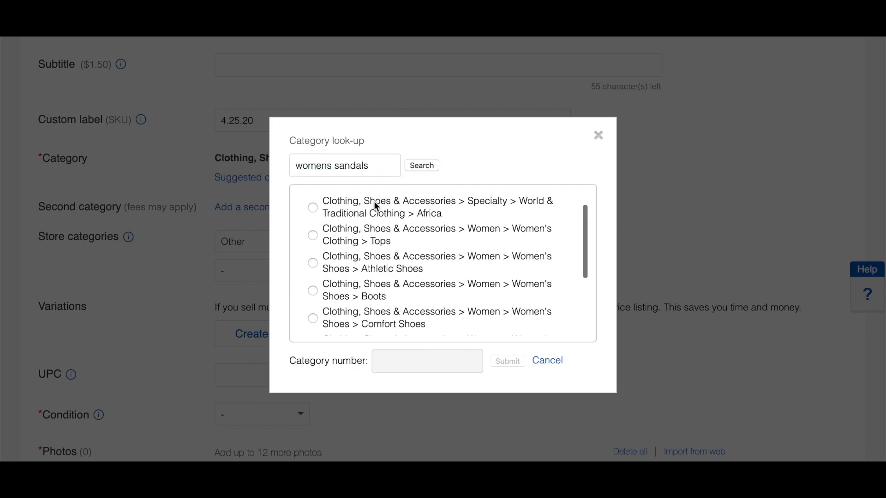
scroll(373, 205, "down", 2)
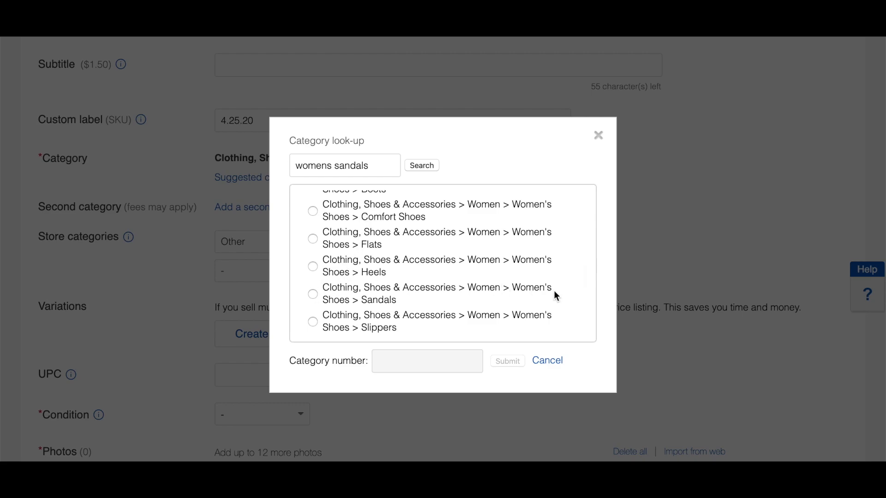
left_click(314, 294)
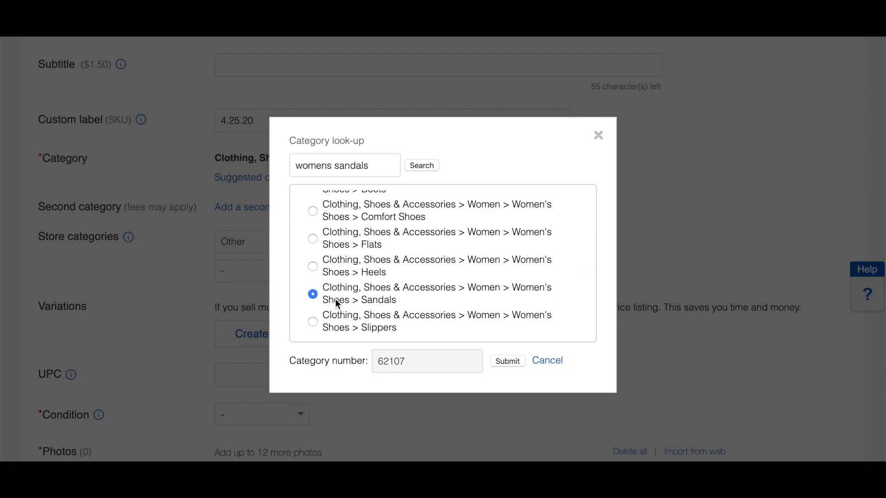
left_click(508, 361)
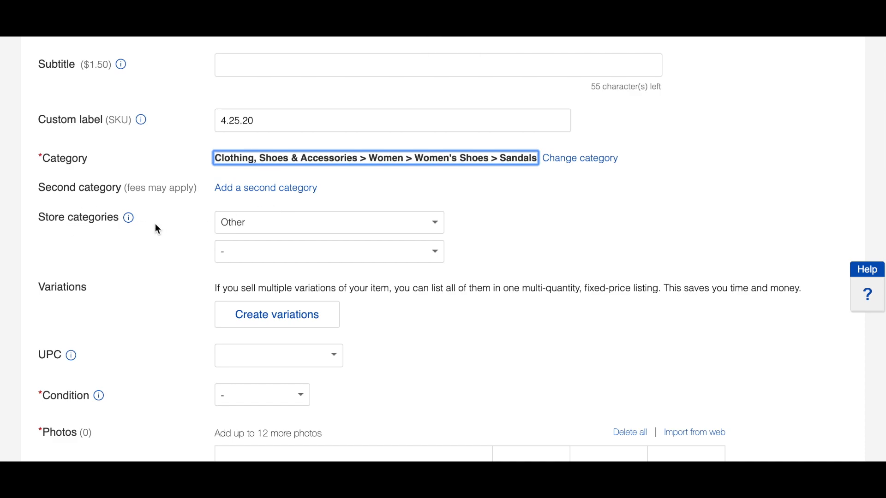
- Set the listing's first store category to Shoes
left_click(270, 225)
scroll(271, 138, "up", 3)
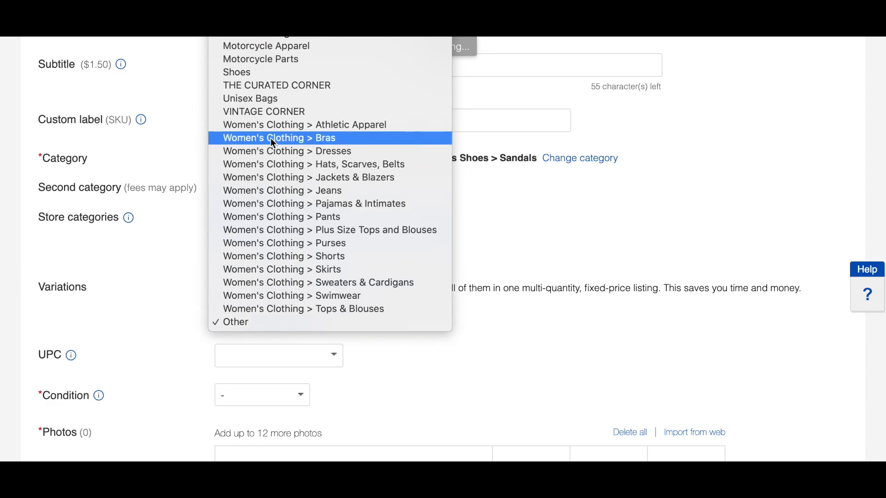
left_click(264, 74)
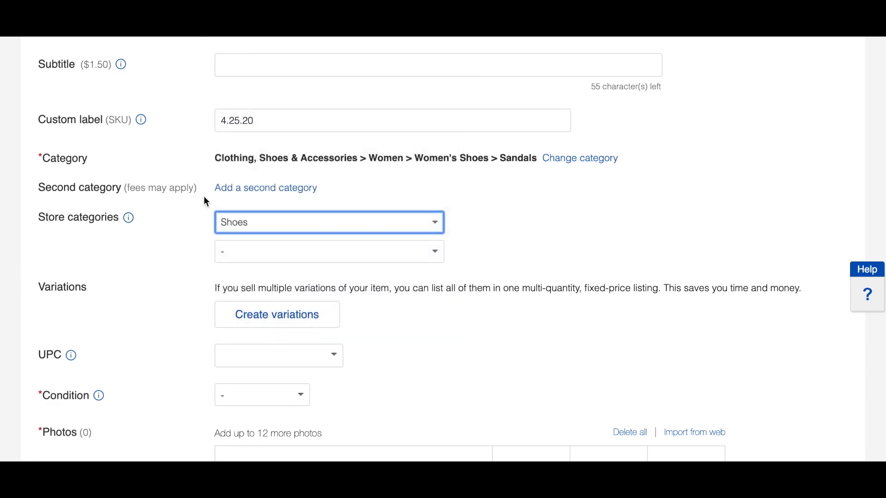
- Set the item's condition to Pre-owned
scroll(165, 240, "down", 3)
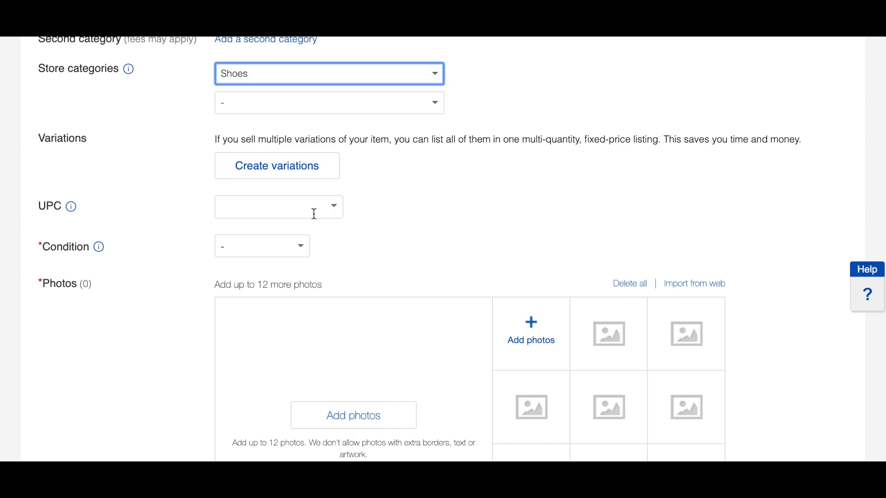
scroll(283, 221, "down", 1)
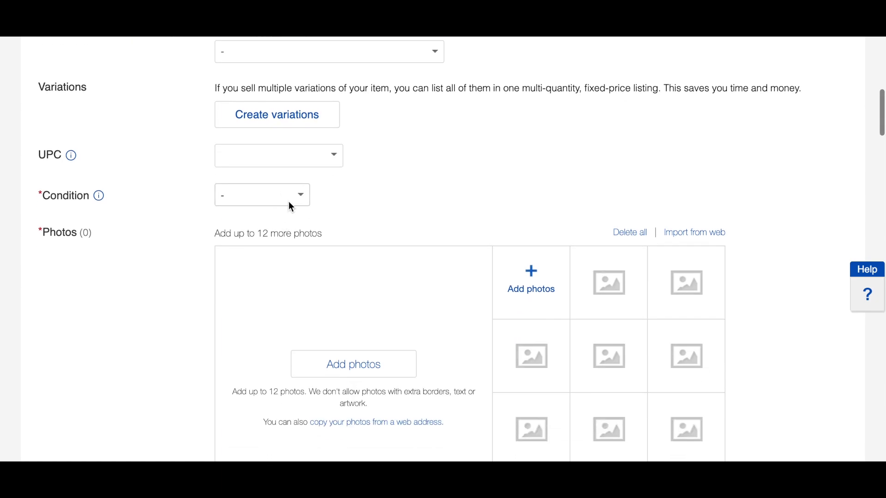
left_click(303, 205)
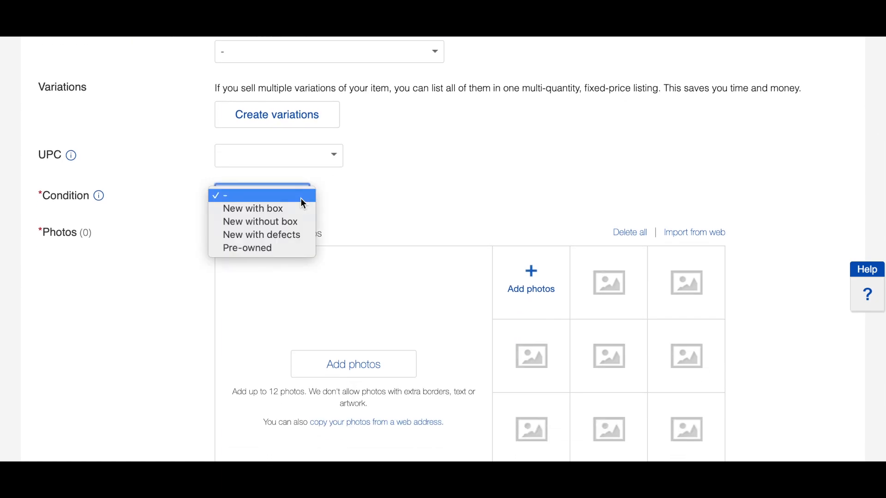
left_click(291, 249)
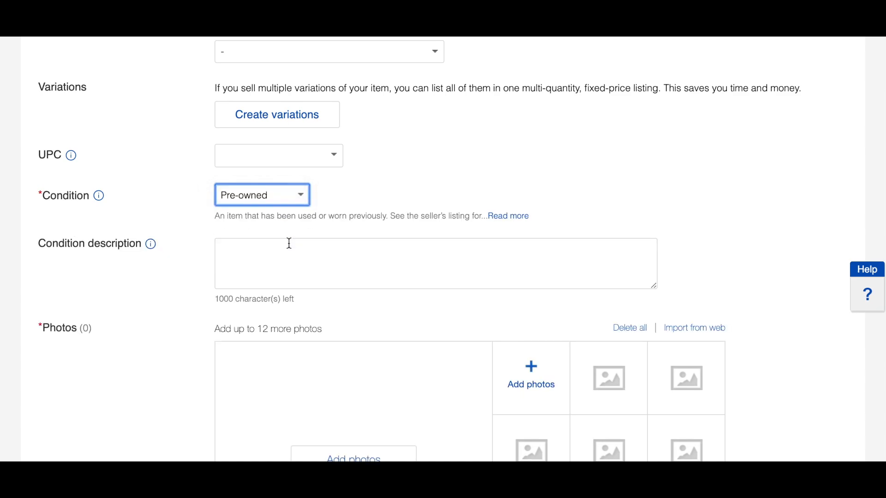
- Enter the condition description "Excellent gently worn condition, very lightly worn with no flaws. Recently cleaned."
left_click(277, 260)
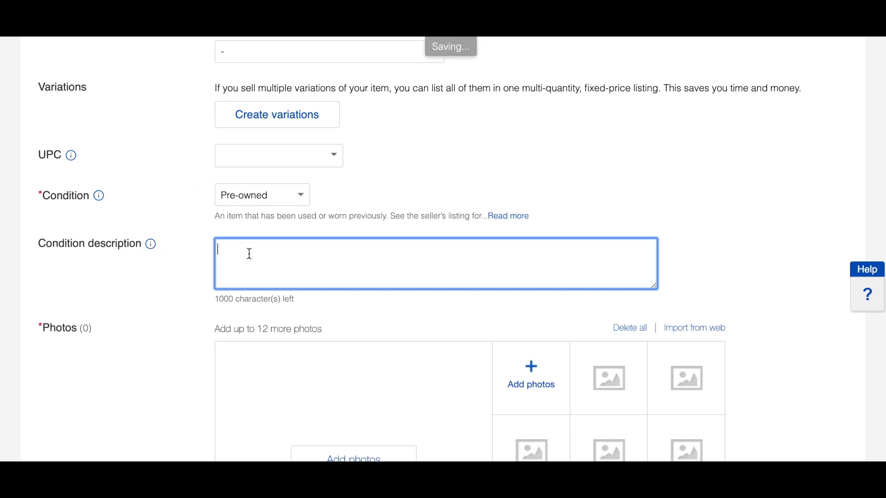
type("Excellent getnl")
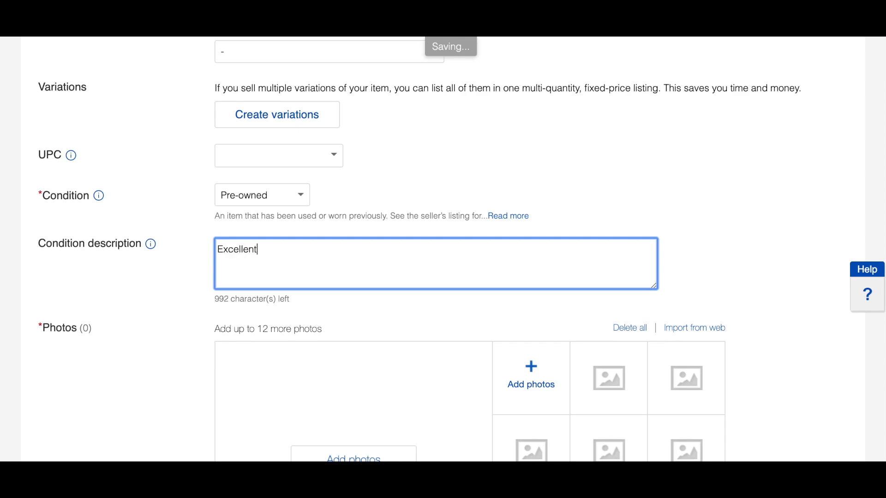
key("BackSpace")
key("BackSpace")
key("BackSpace")
type("ntly worn condition")
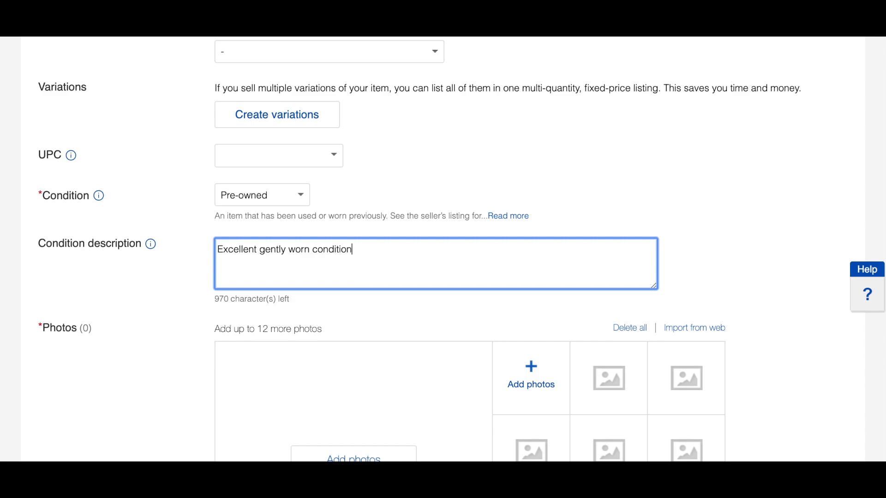
type(", very lightly worn with no flaws.  Recently cleaned.")
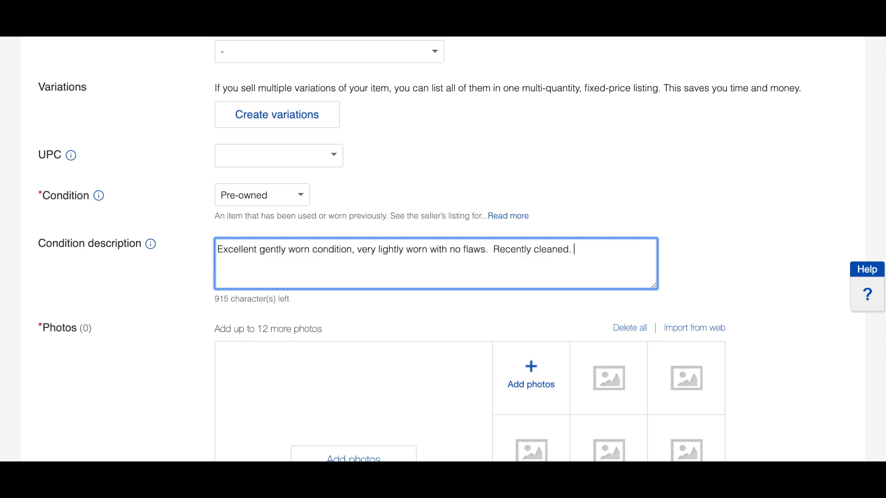
- Upload the seven black sandal photos, IMG_1968.jpg through IMG_1974.jpg, to the listing
scroll(567, 238, "down", 1)
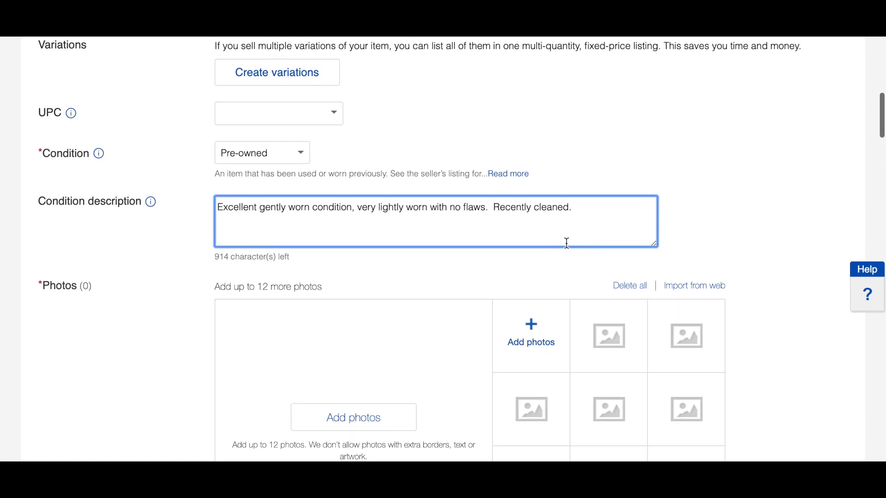
scroll(567, 243, "down", 3)
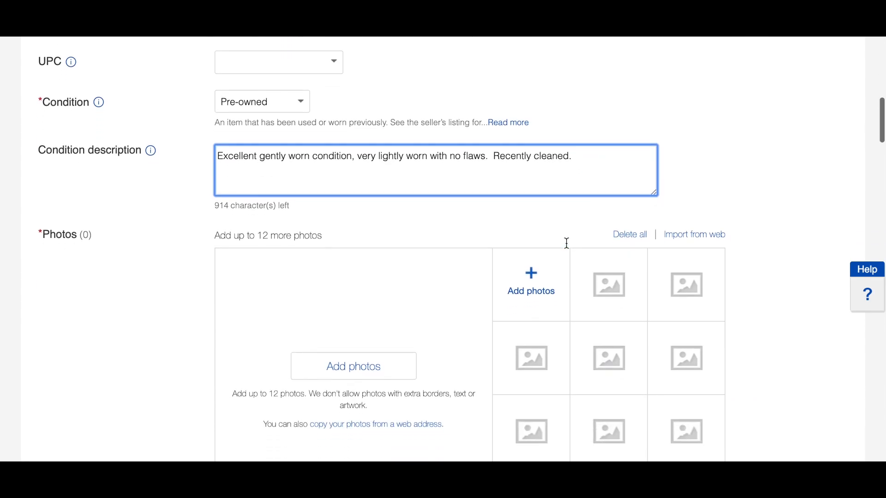
scroll(568, 250, "down", 2)
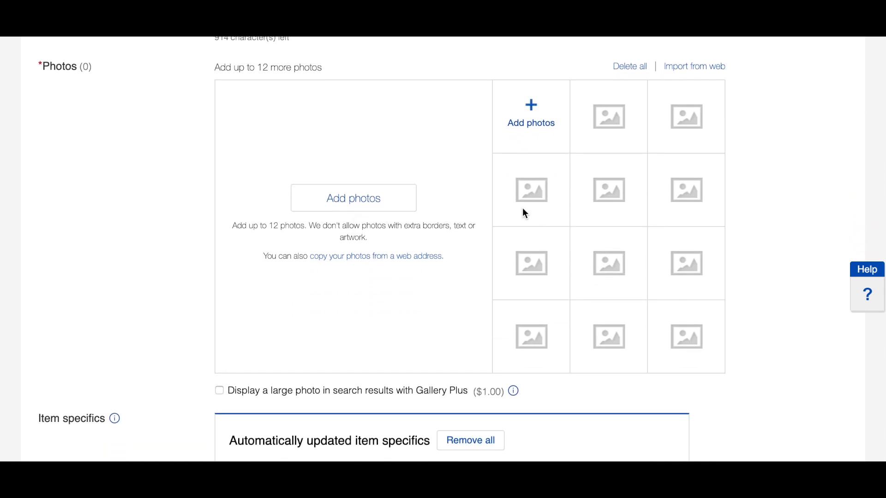
left_click(361, 199)
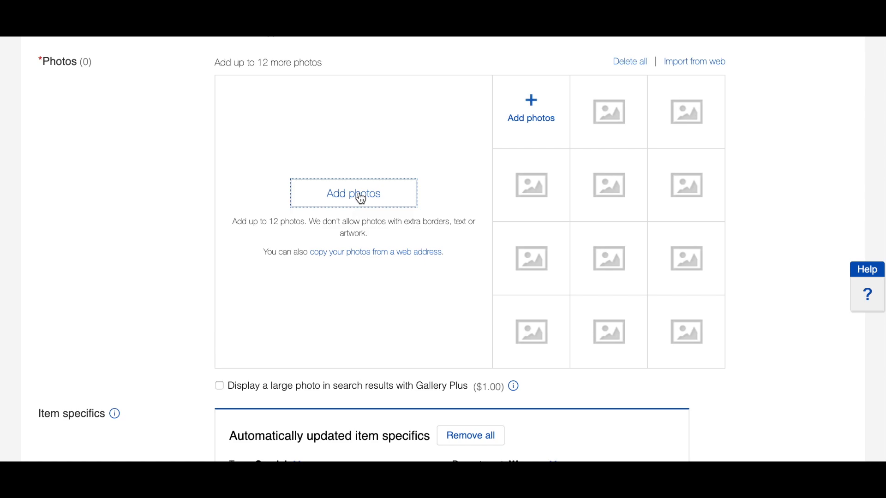
scroll(437, 112, "down", 15)
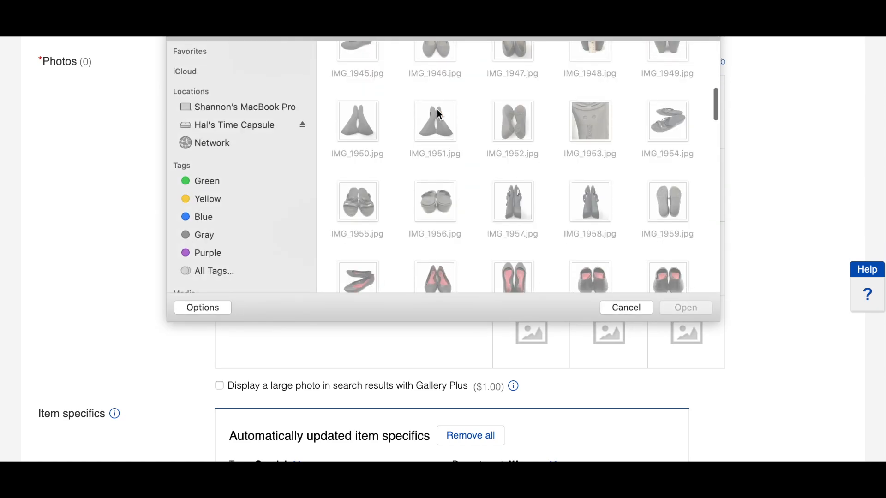
scroll(439, 115, "down", 5)
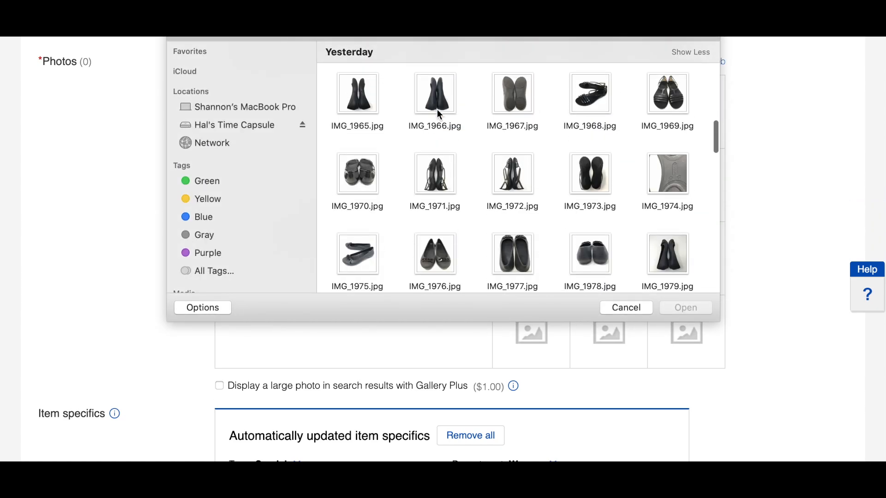
left_click(585, 106)
left_click(671, 111, "super")
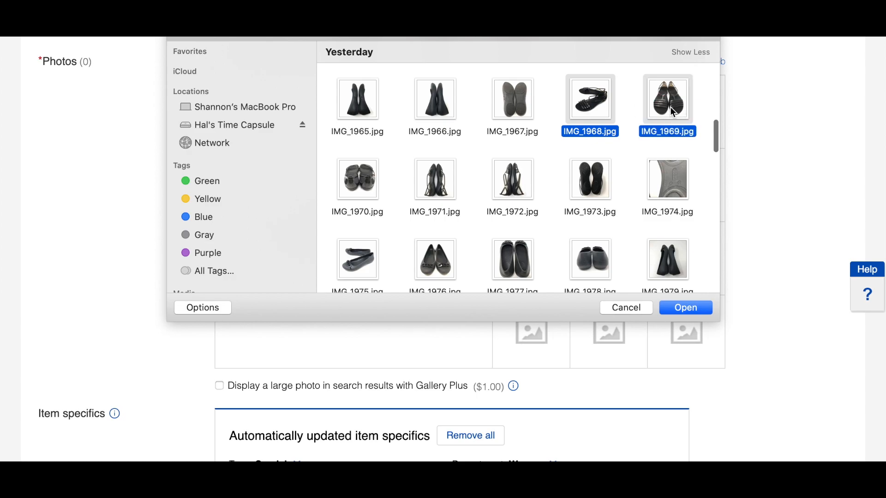
left_click(365, 171, "super")
left_click(433, 178, "super")
left_click(501, 184, "super")
left_click(577, 187, "super")
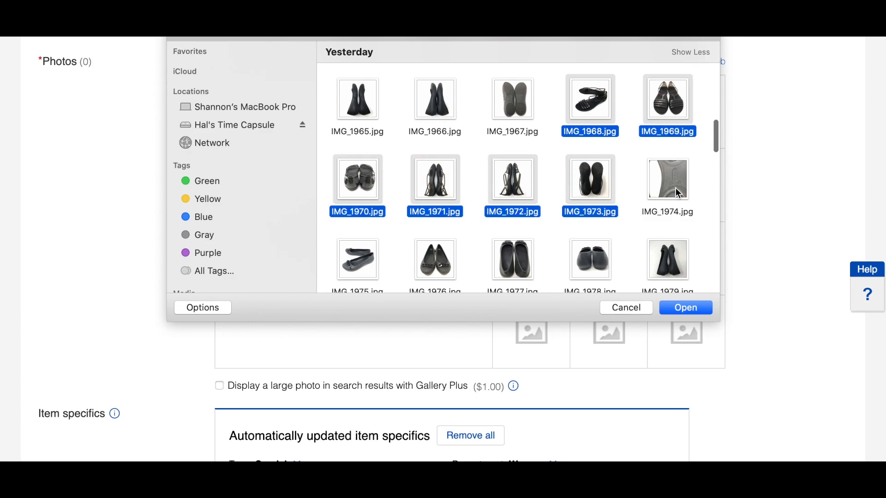
left_click(675, 189, "super")
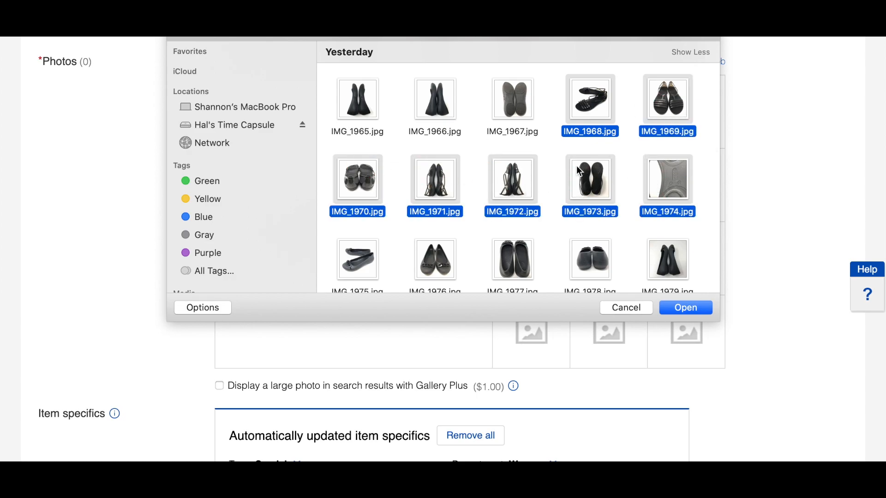
scroll(576, 165, "down", 2)
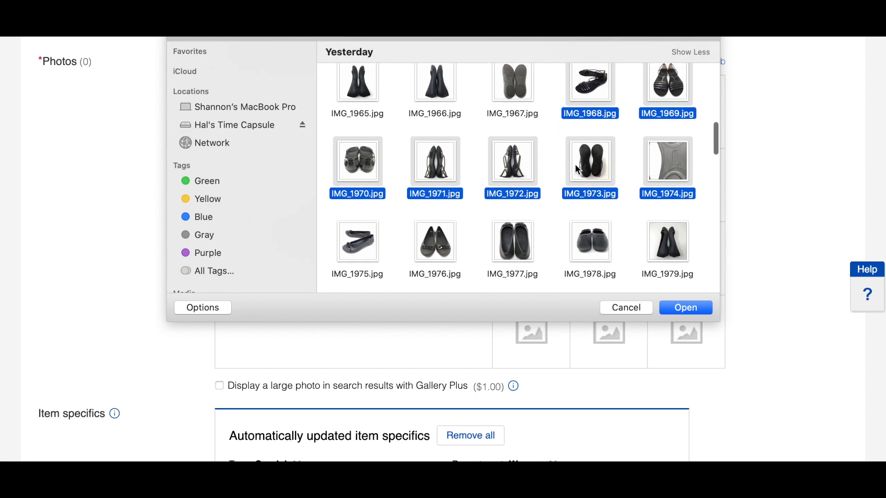
left_click(682, 308)
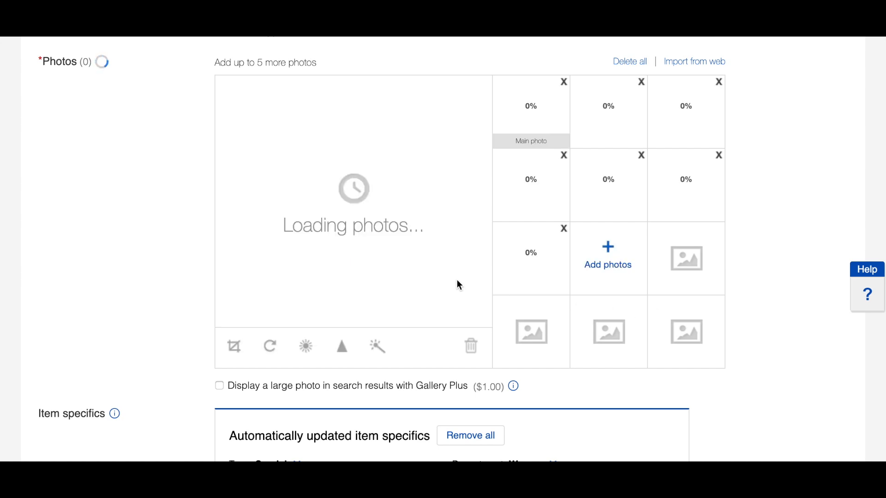
- Add one more photo to the listing, showing a pair of black wedge shoes standing upright
left_click(608, 264)
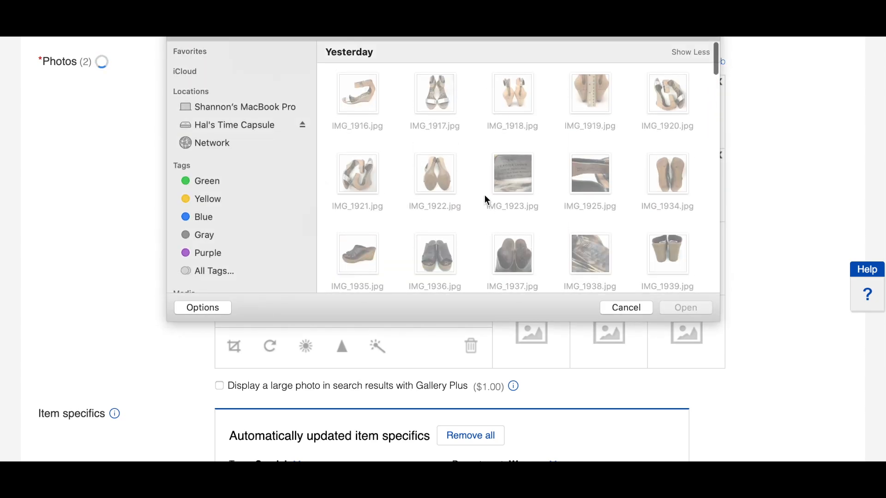
scroll(485, 197, "down", 10)
scroll(485, 196, "down", 5)
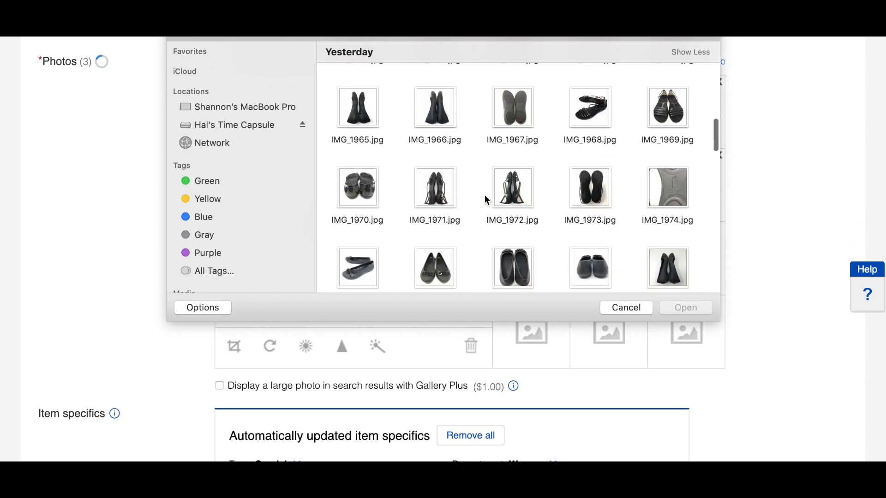
left_click(688, 308)
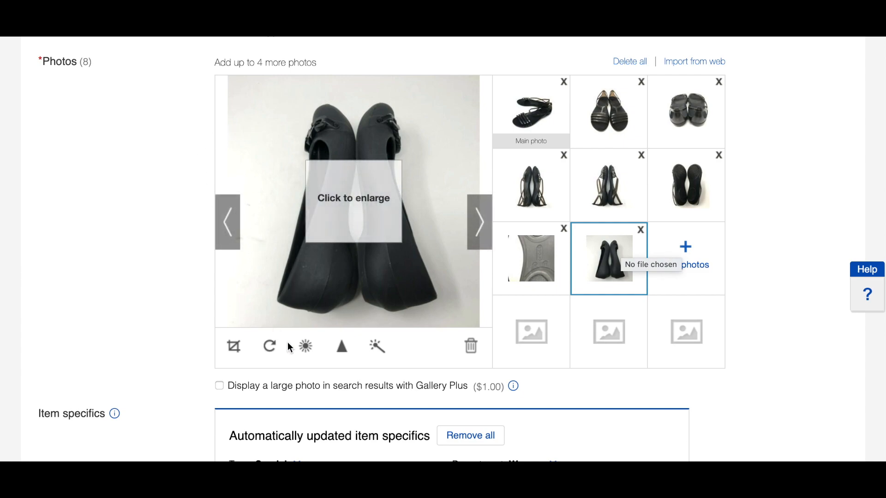
- Save the black wedge photo with brightness 34 and contrast 30, and delete that photo from the listing
left_click(306, 347)
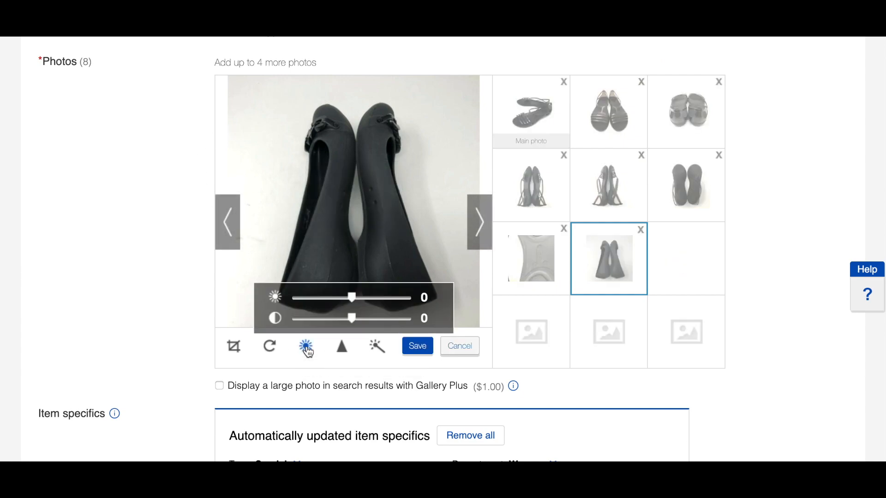
left_click_drag(352, 298, 373, 322)
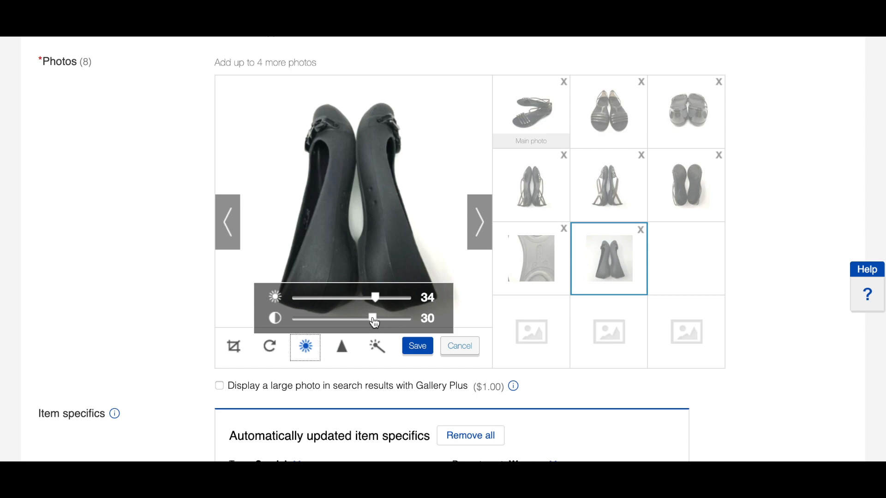
left_click(426, 353)
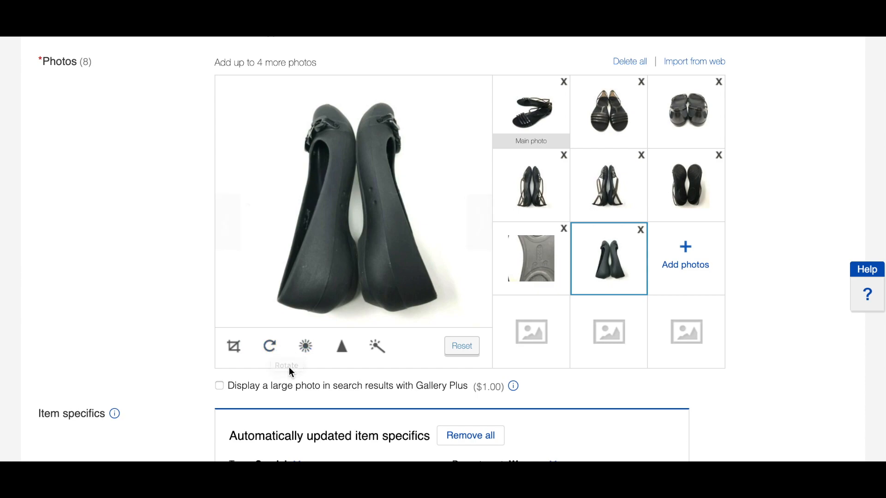
left_click(640, 231)
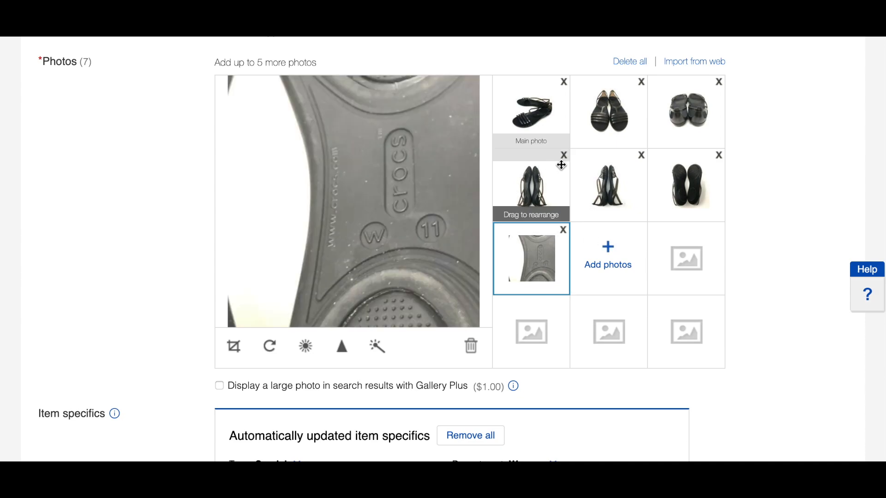
- Examine the automatically updated item specifics and the required color, brand and style fields
scroll(254, 272, "down", 1)
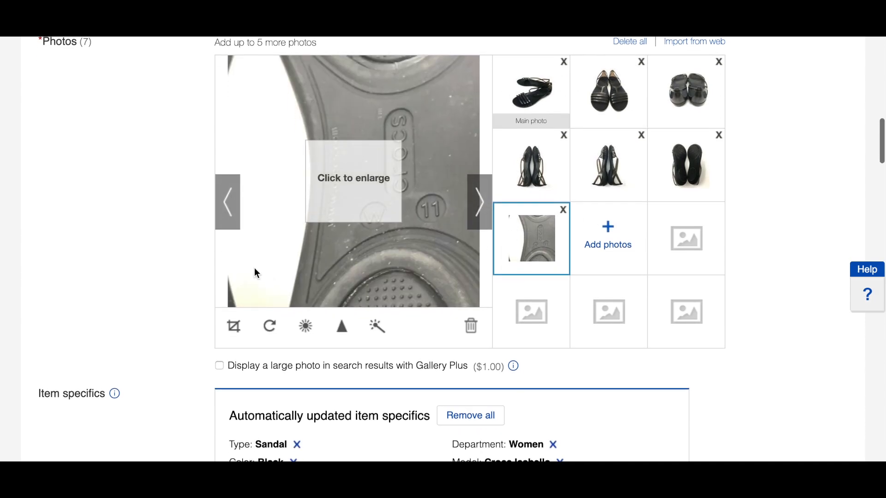
scroll(257, 273, "up", 1)
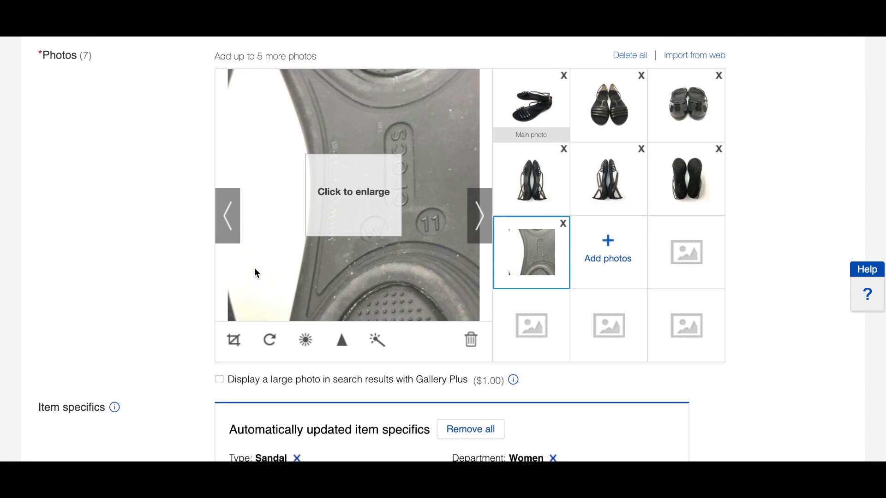
scroll(257, 273, "down", 2)
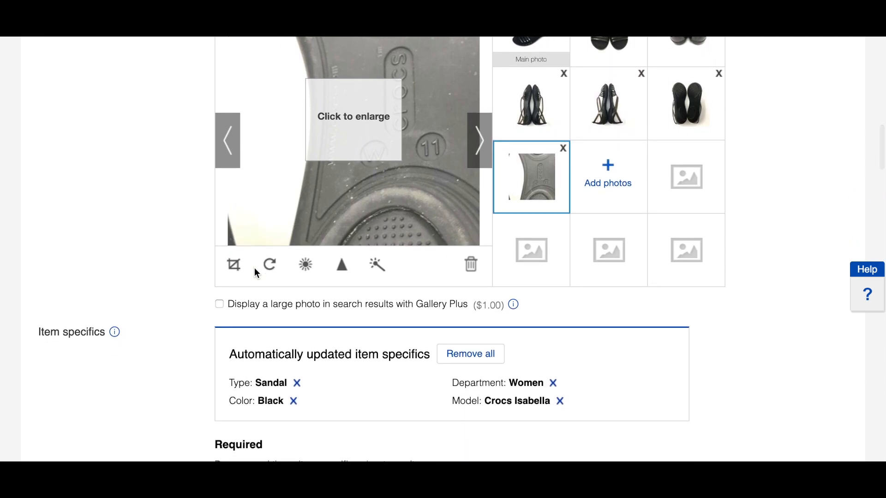
scroll(256, 269, "down", 1)
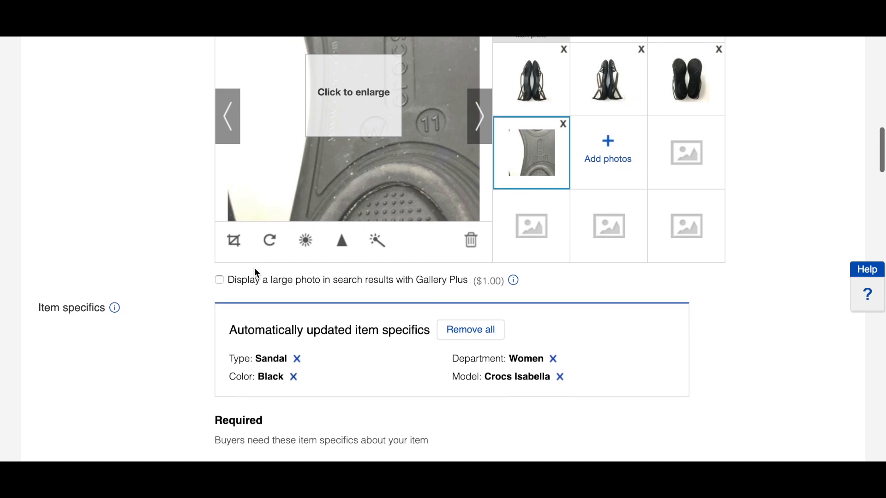
scroll(257, 273, "down", 3)
scroll(257, 273, "down", 2)
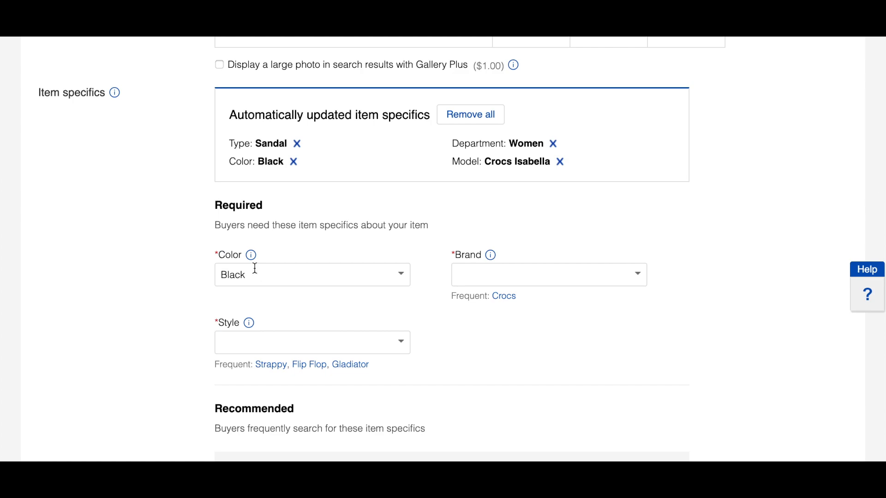
scroll(255, 268, "down", 1)
scroll(255, 268, "down", 1)
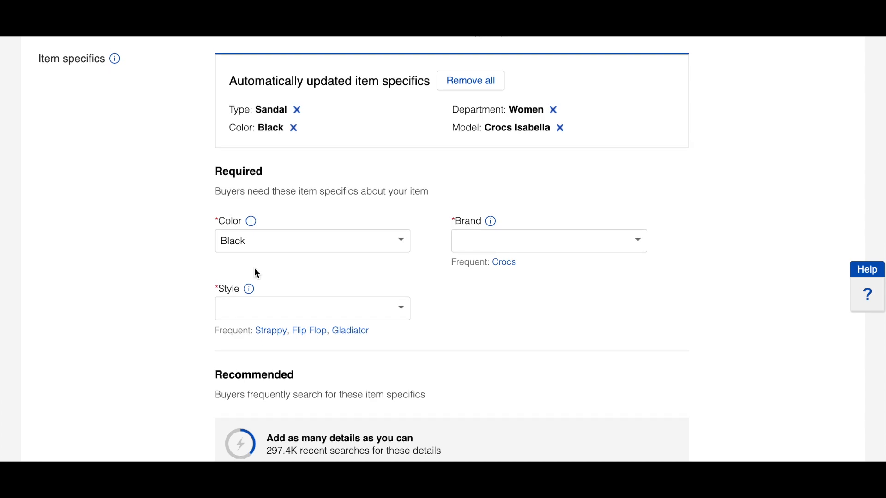
scroll(256, 272, "down", 1)
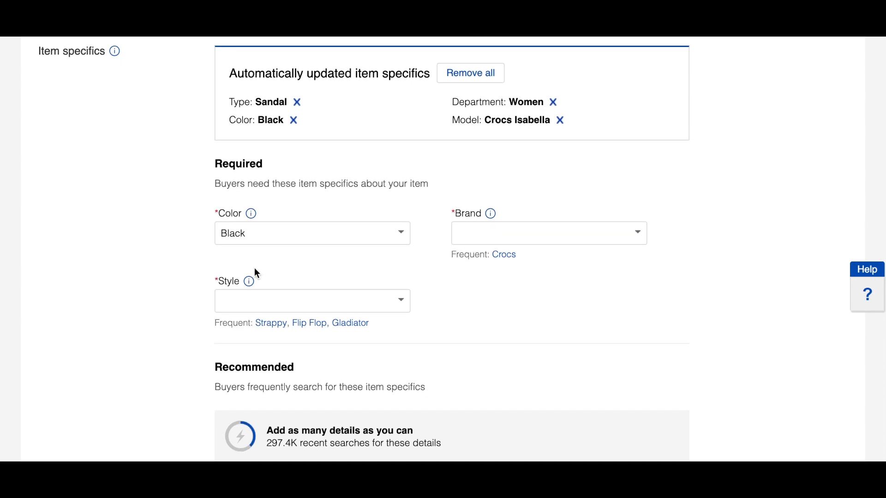
scroll(235, 275, "down", 2)
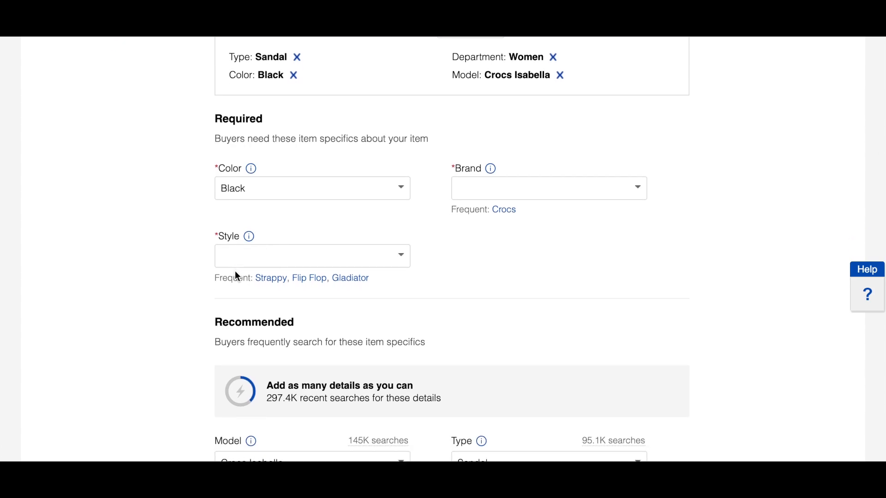
scroll(235, 271, "down", 1)
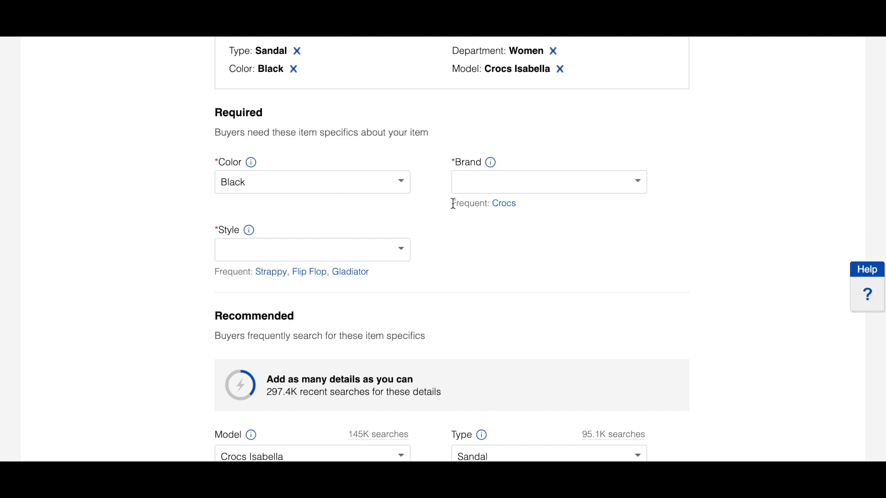
- Set the required item specifics for brand to Crocs and style to Strappy
left_click(506, 204)
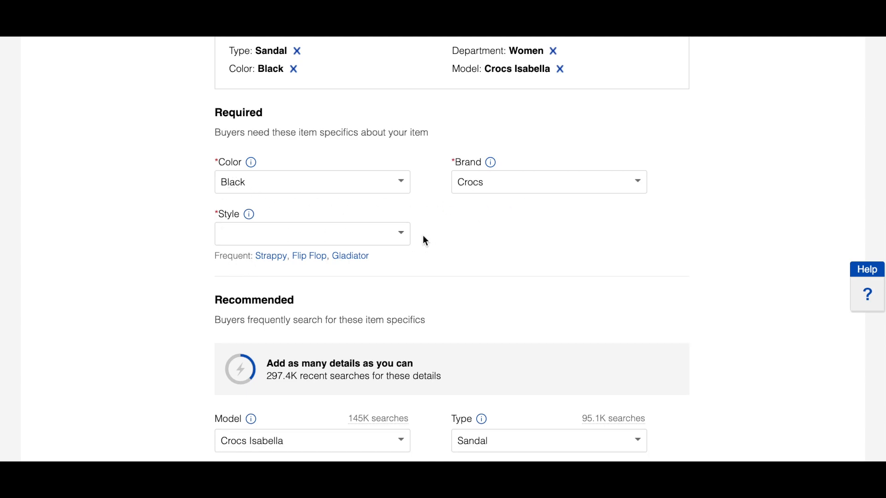
left_click(407, 240)
scroll(342, 308, "down", 1)
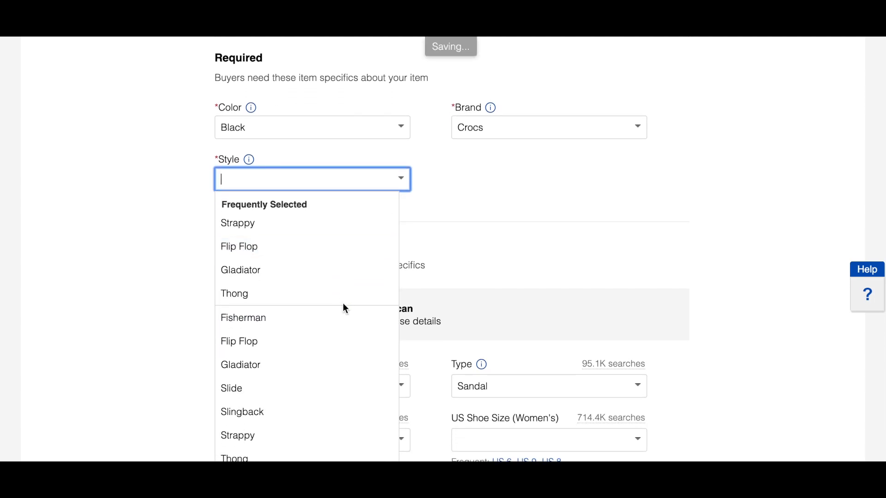
scroll(317, 298, "down", 1)
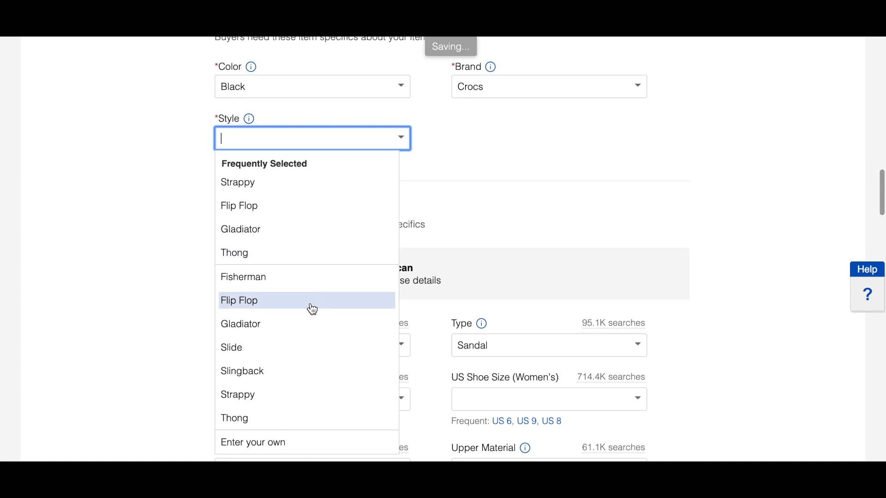
left_click(277, 395)
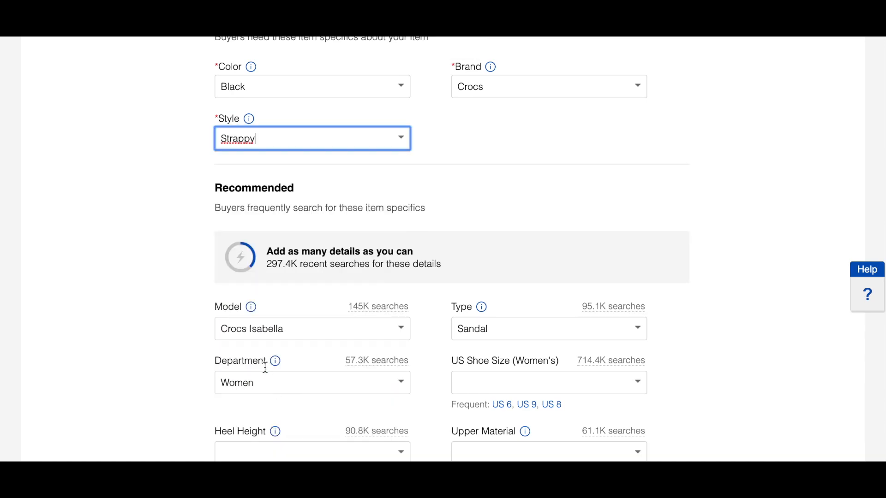
- Review the required item specifics and the recommended ones, from model and shoe size to shoe width
scroll(300, 137, "up", 3)
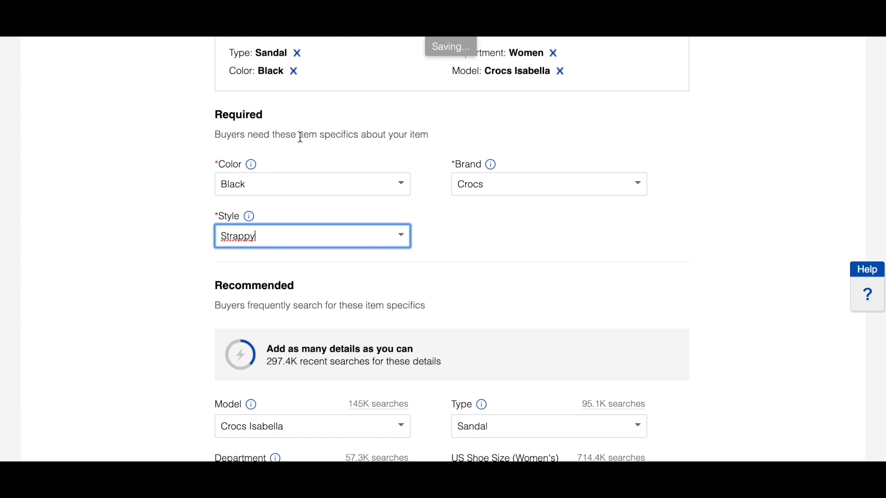
scroll(300, 136, "down", 2)
scroll(301, 141, "down", 1)
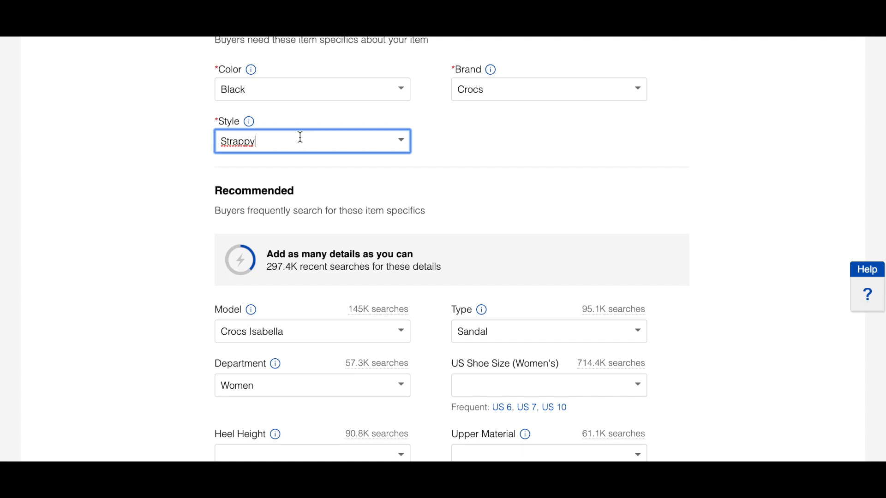
scroll(300, 136, "down", 3)
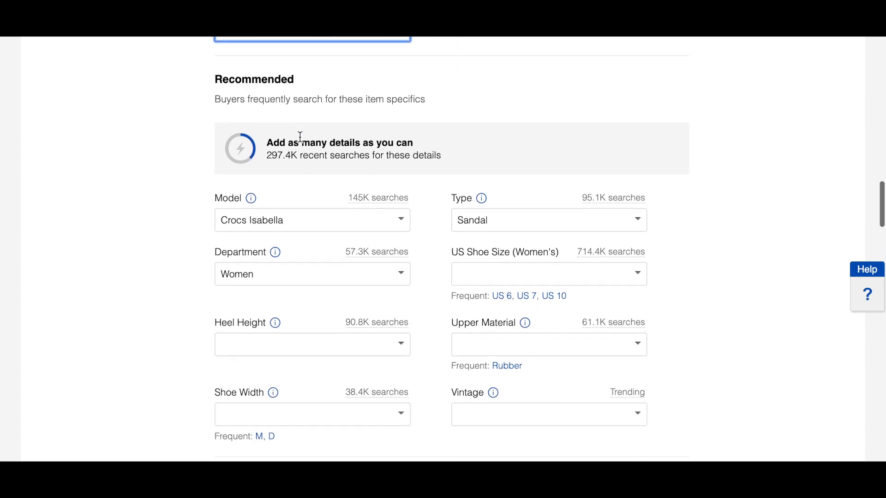
scroll(300, 137, "down", 1)
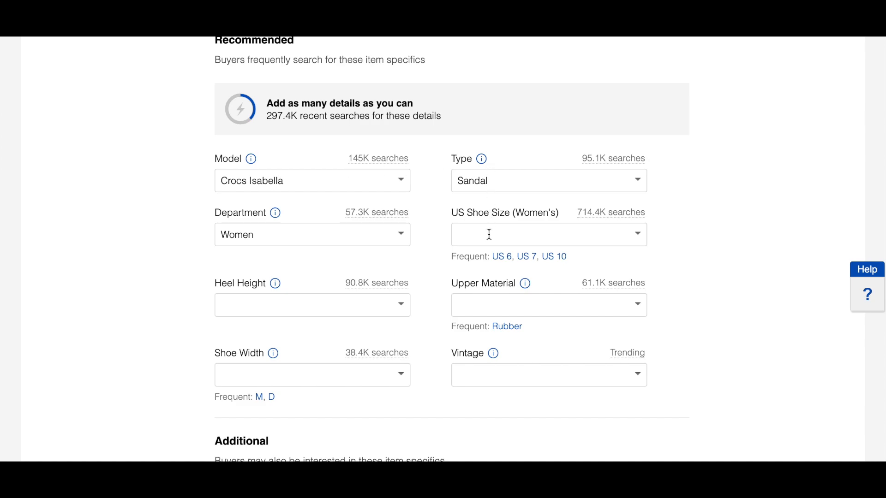
- Set the recommended item specific for US women's shoe size to US 11
left_click(640, 236)
scroll(562, 337, "down", 5)
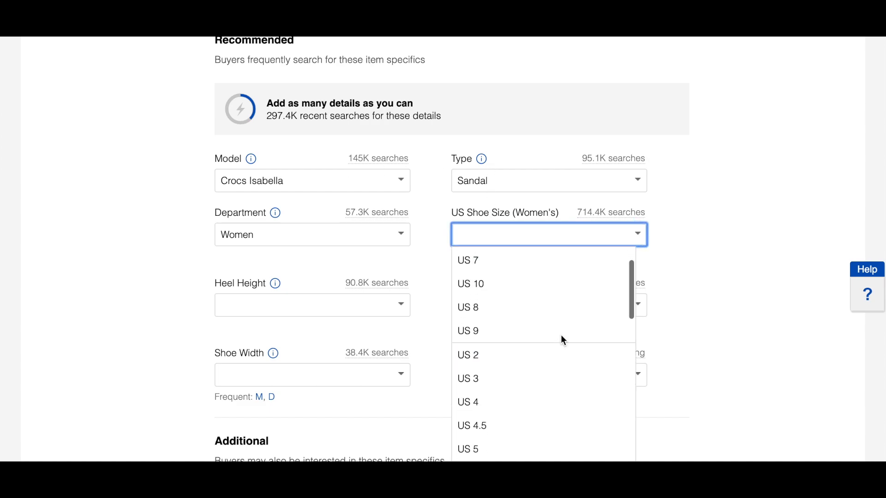
scroll(562, 341, "down", 4)
left_click(518, 396)
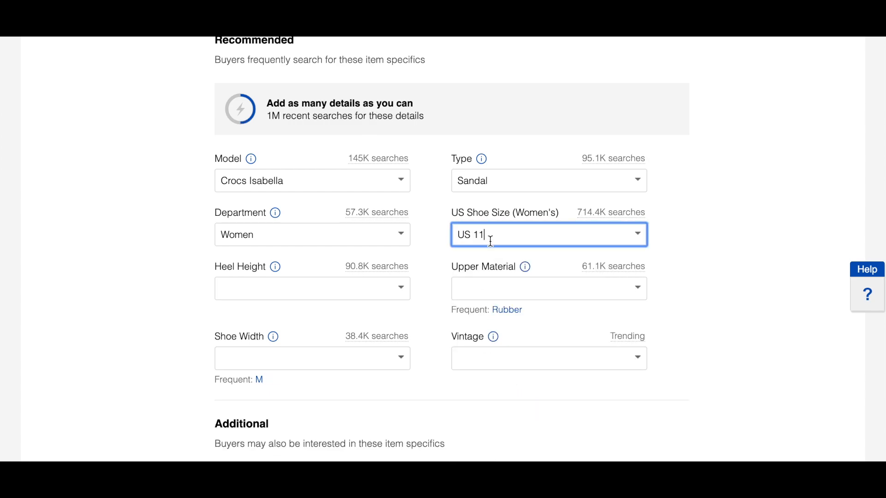
- Set the upper material to Rubber and the heel height to Flat (Under 1 in) in the recommended item specifics
left_click(508, 311)
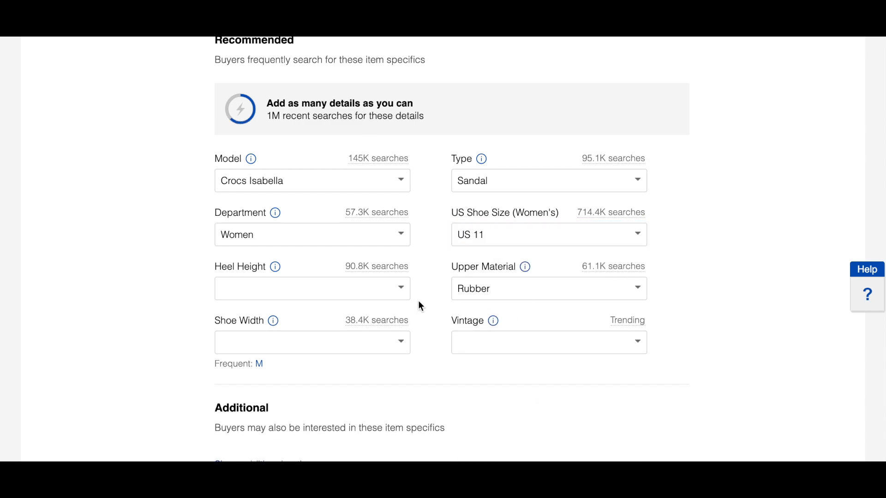
left_click(405, 296)
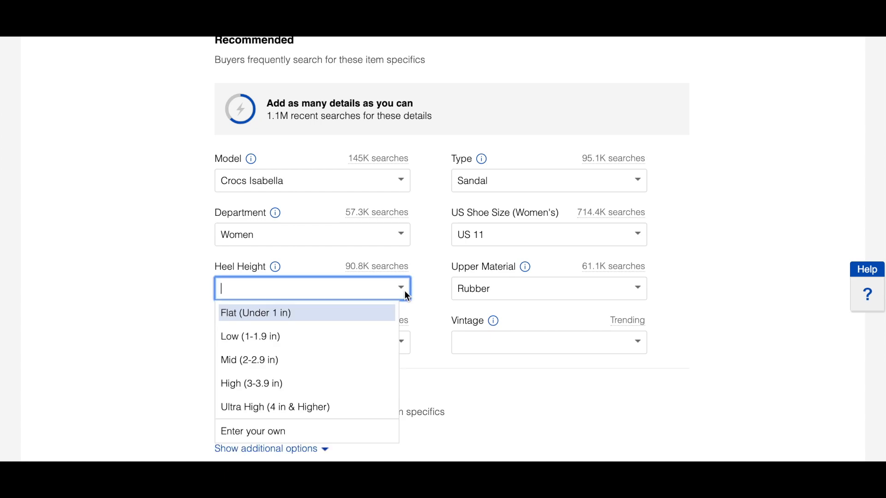
left_click(341, 318)
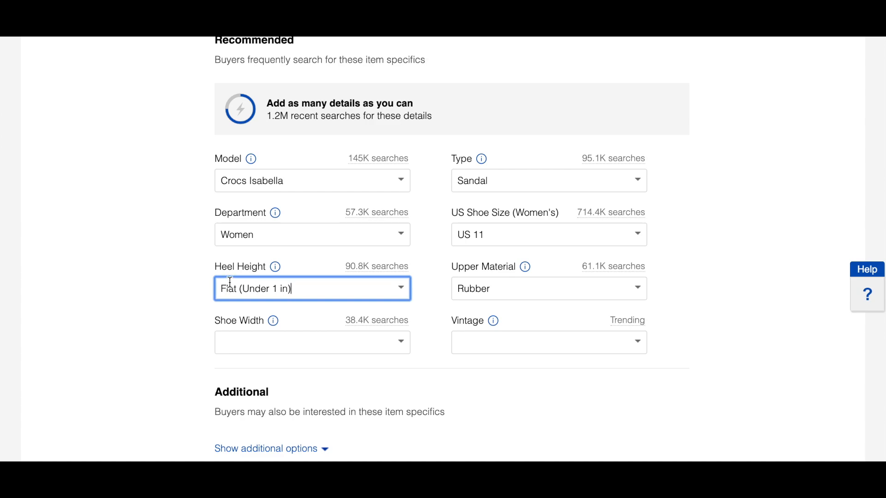
- Copy the listing title "Crocs Womens 11 ISABELLA Rubber Sandals Black" into the item description as its first line
scroll(229, 282, "down", 3)
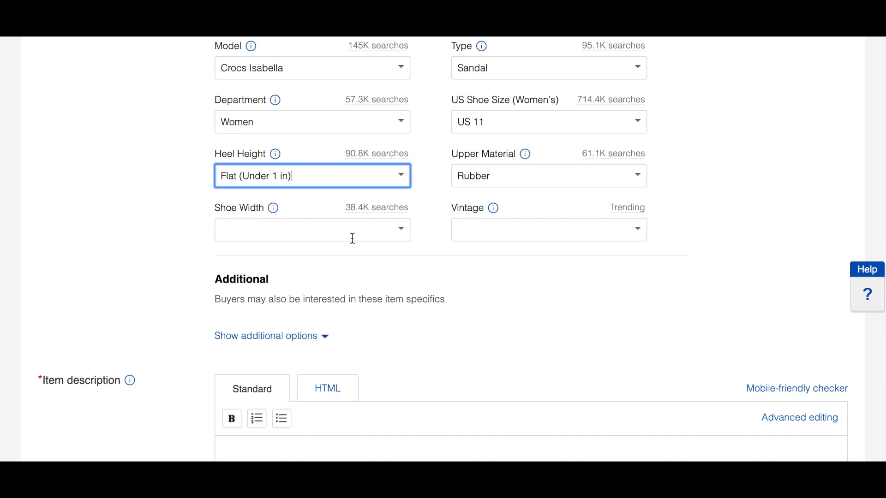
scroll(353, 238, "down", 2)
scroll(353, 239, "down", 5)
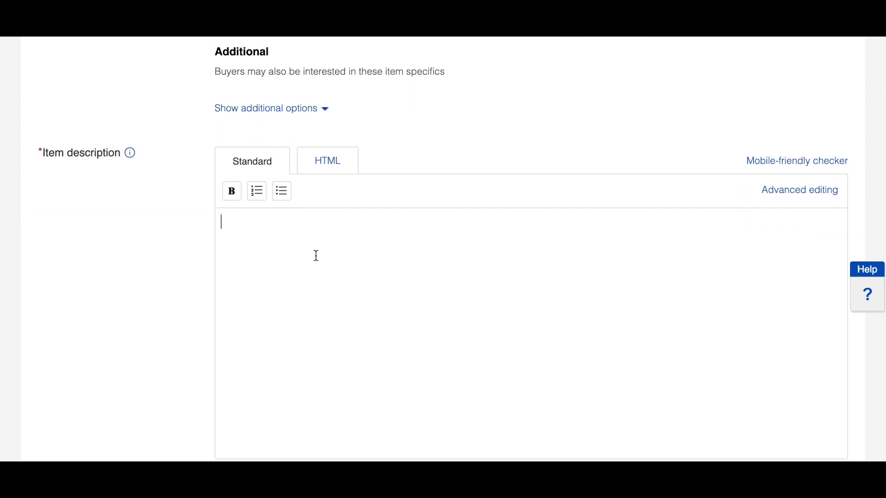
scroll(316, 256, "up", 20)
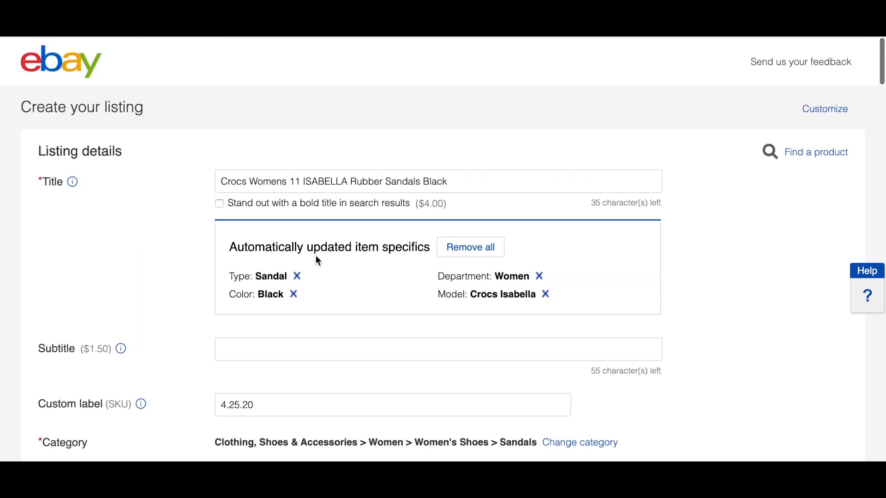
triple_click(308, 172)
key("ctrl+c")
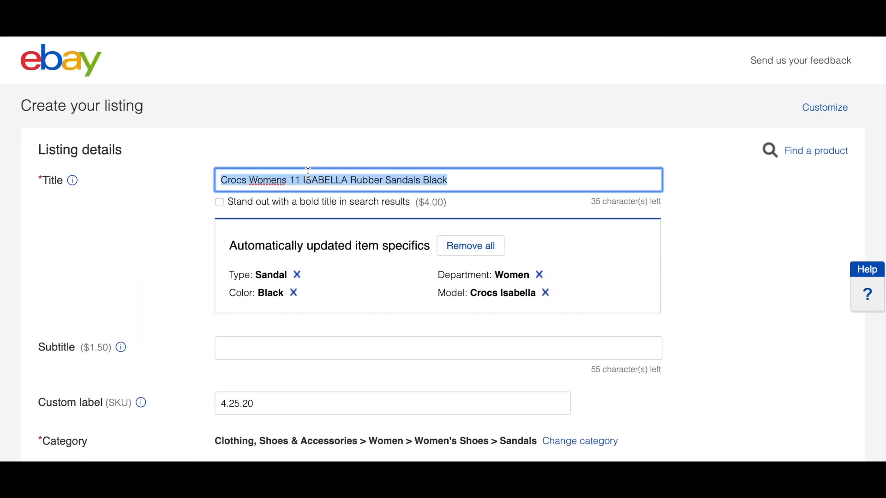
scroll(301, 242, "down", 20)
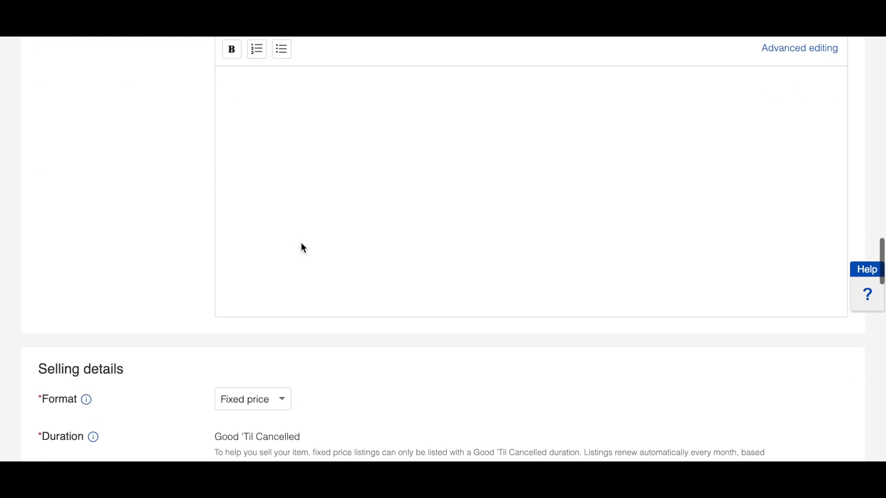
left_click(301, 243)
key("ctrl+v")
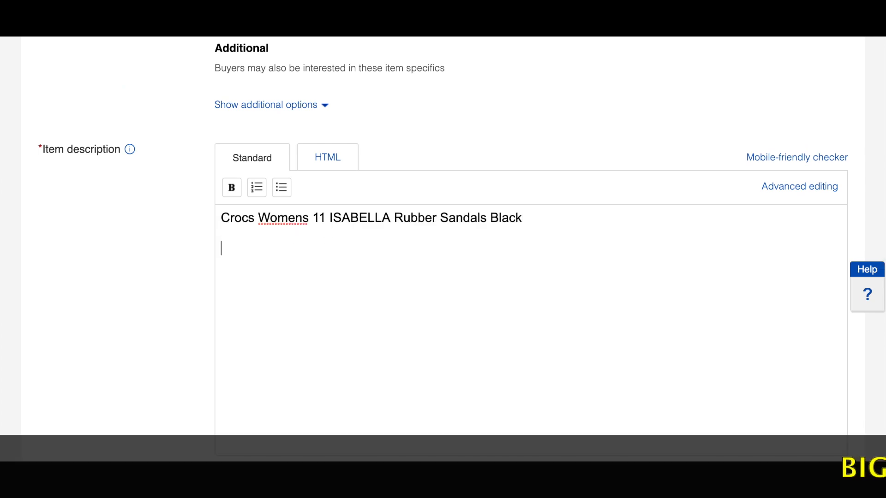
- Copy the condition description text into the item description as a second paragraph below the title line
scroll(443, 249, "up", 15)
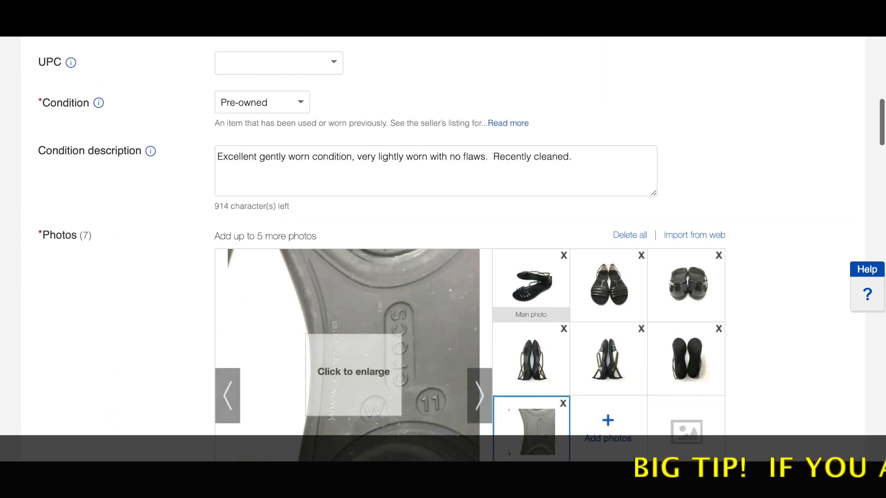
triple_click(389, 159)
key("ctrl+c")
scroll(389, 159, "down", 15)
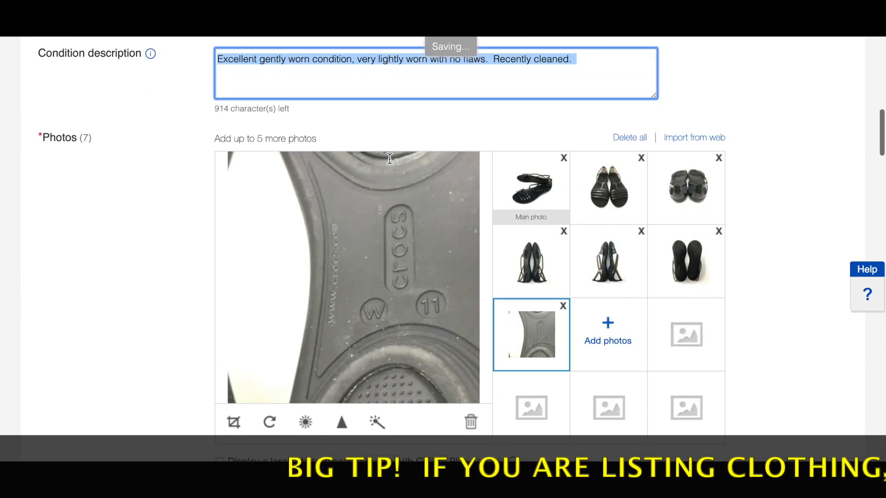
left_click(548, 212)
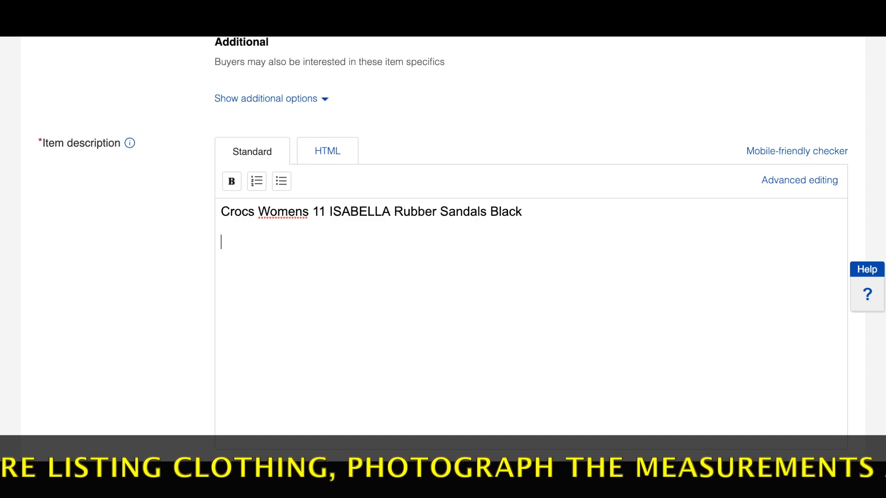
key("ctrl+v")
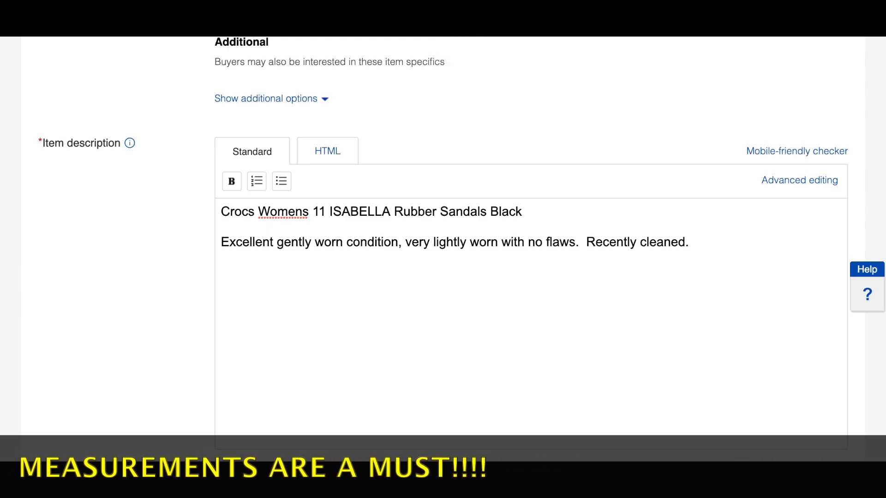
- Add a new paragraph to the item description reading "Thank you so much for supporting my small business today."
type("Thank you ")
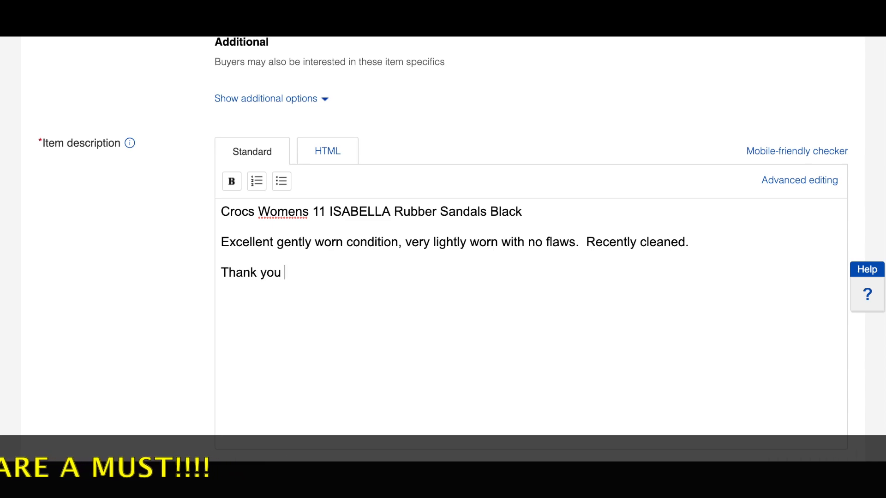
type("so much for ")
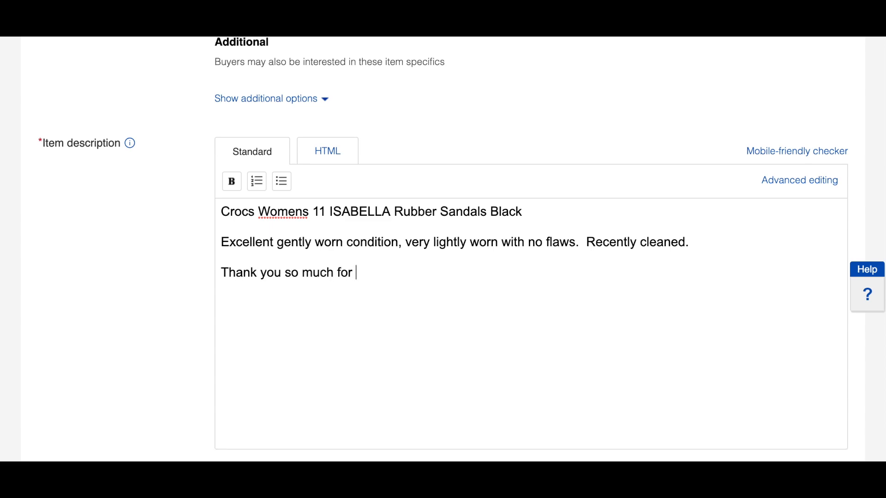
type("supporting sm")
key("BackSpace")
key("BackSpace")
type("my small busi")
key("BackSpace")
type("usiness today.  ")
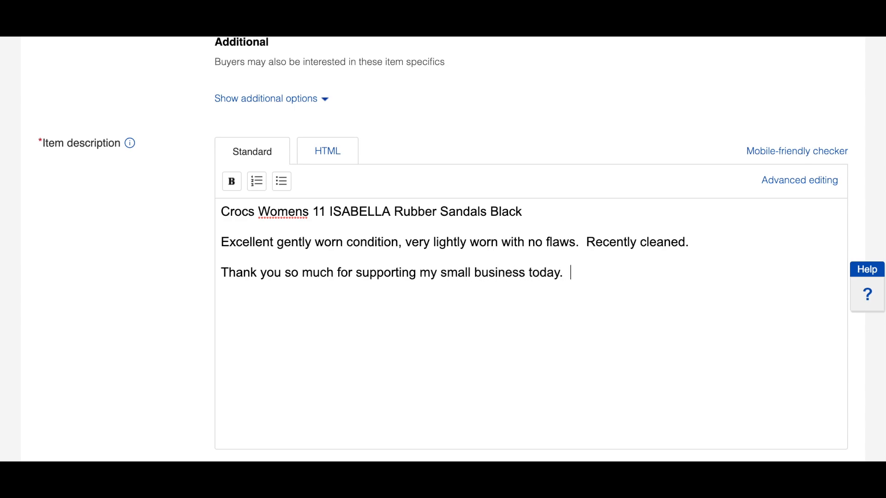
- Extend the thank-you paragraph with "I work hard to make sure my items are in excellent condition and that all flaws are mentioned and shown."
type("I work hard to ")
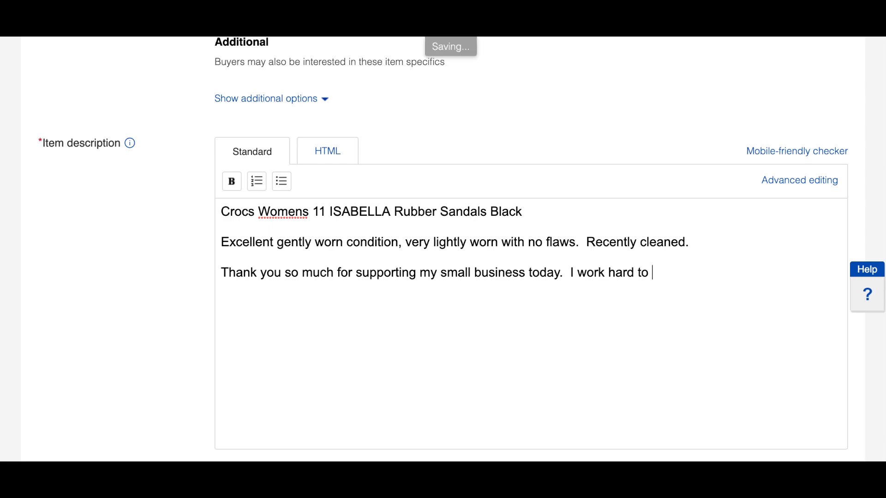
type("make sure")
type("ite")
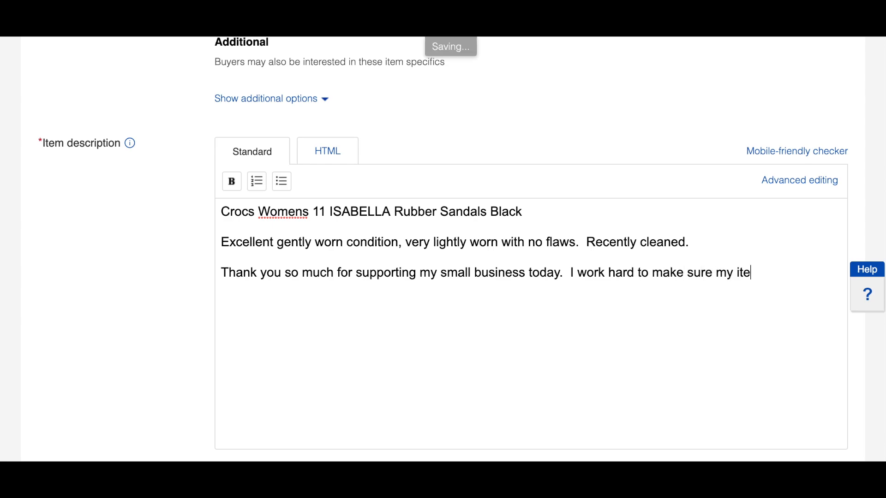
type("ms are in excellent")
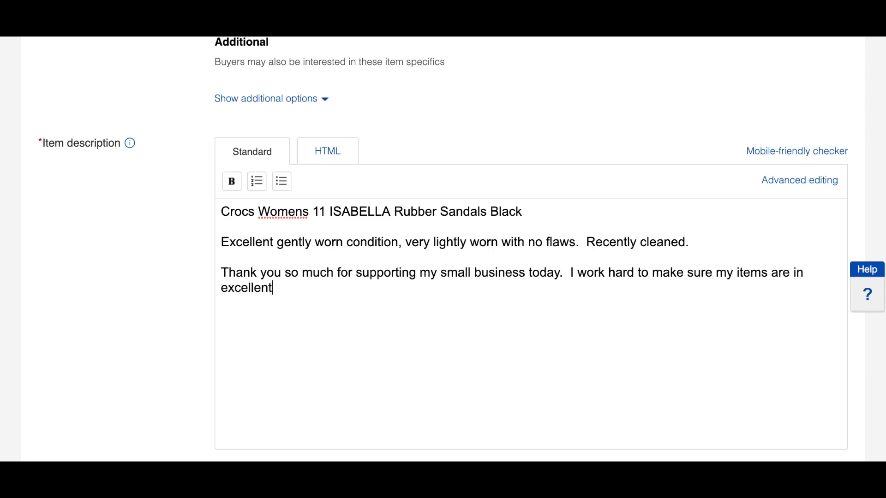
type(" condition and that a")
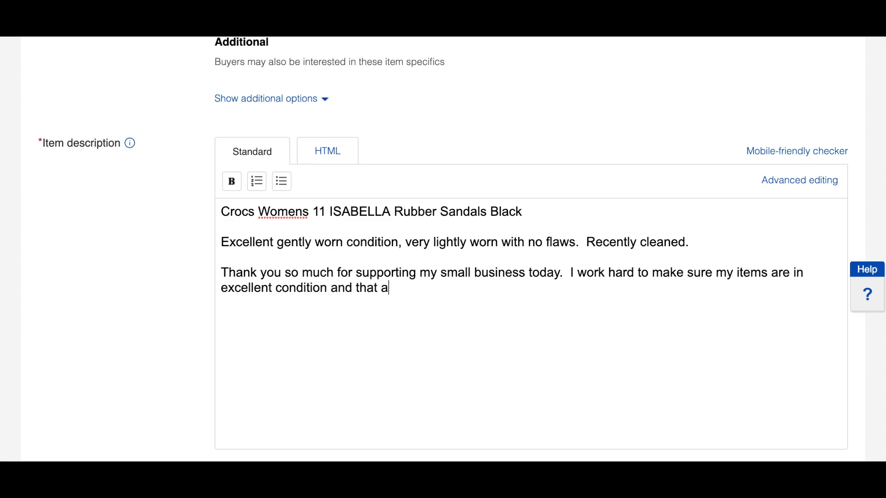
type("ll flaws are mentioend")
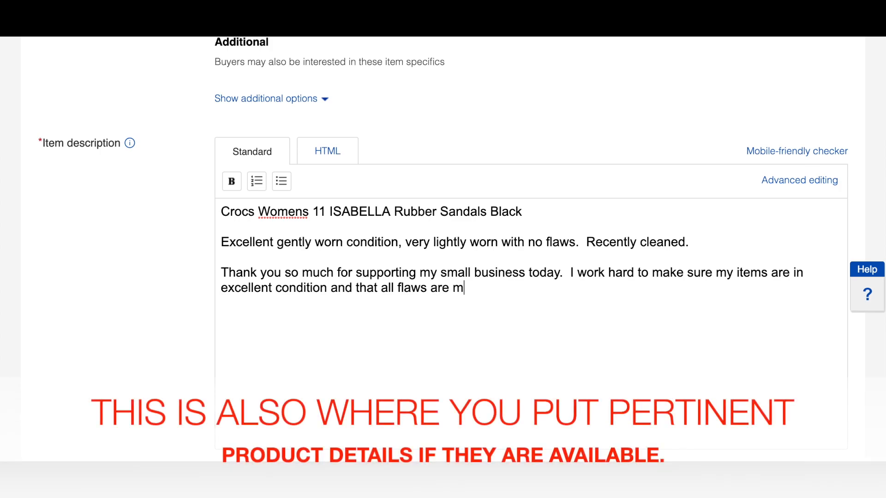
key("BackSpace")
key("BackSpace")
key("BackSpace")
type("ned and shown.")
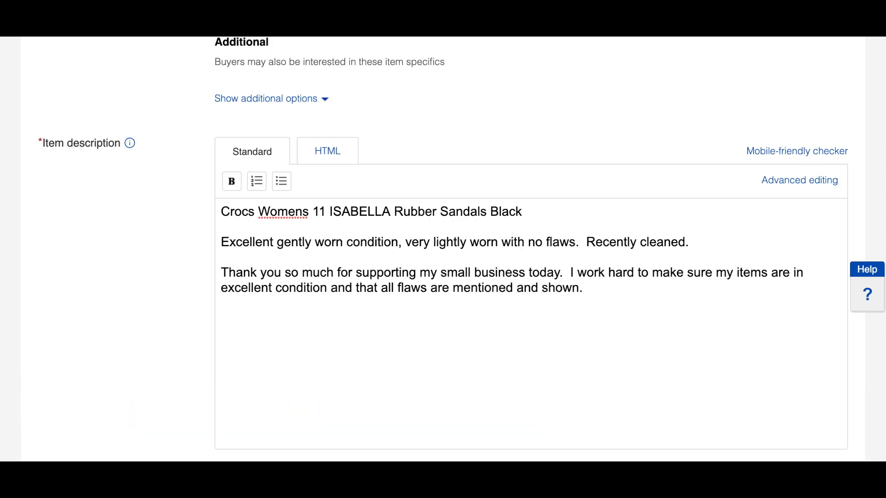
- Finish the thank-you paragraph of the item description with the sentence "I love to combine shipping."
type("  I love")
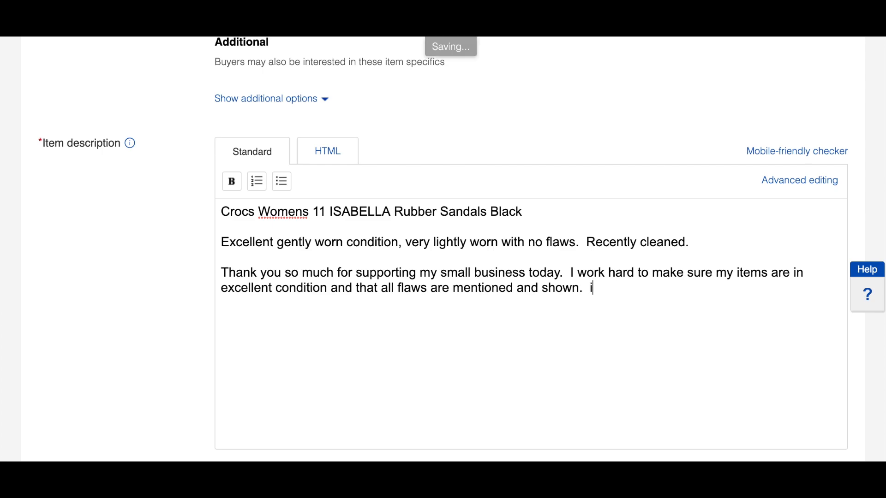
type(" to com")
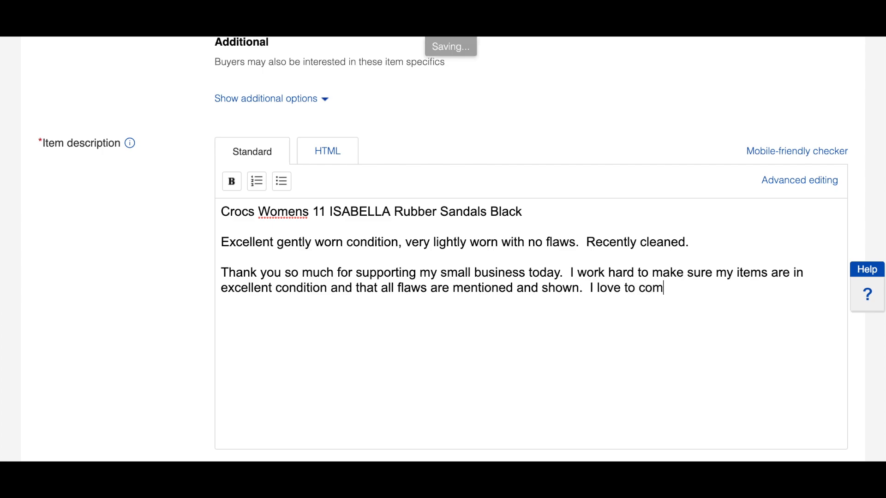
type("bine shipping.")
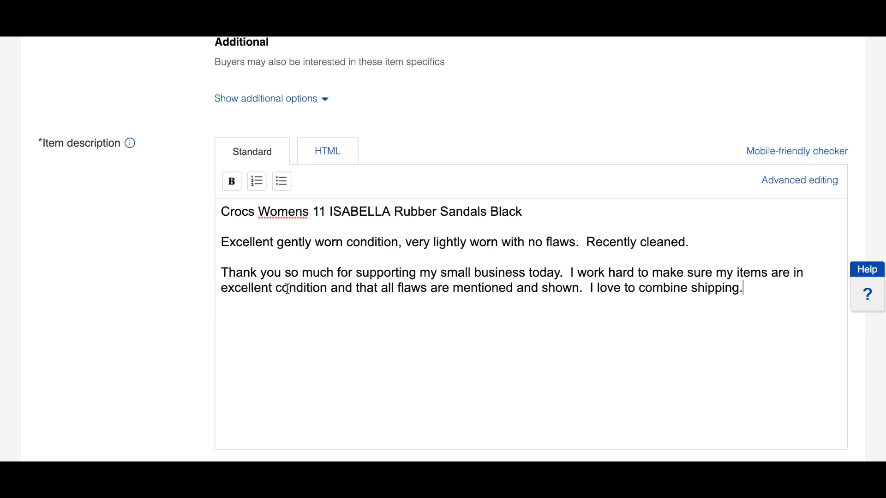
- Try the closing line "PAYMENT MUST BE MADE IMMEDIATELY!!" below the description paragraphs and delete it
scroll(287, 290, "down", 1)
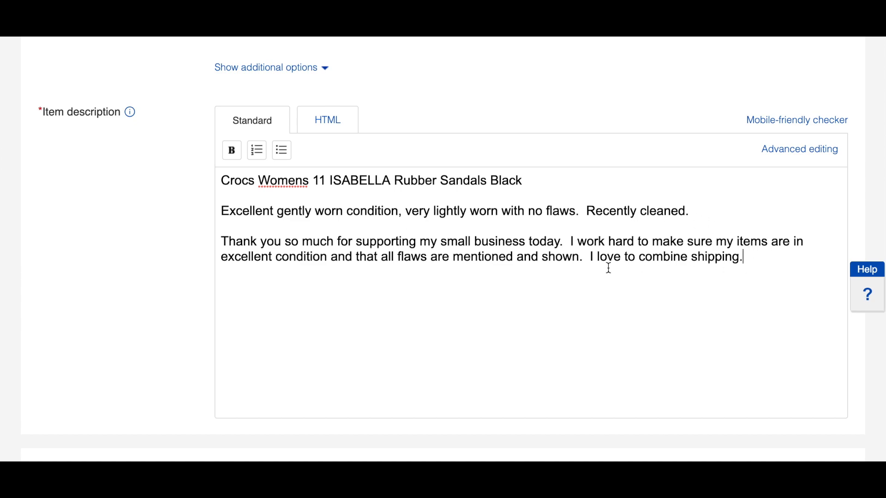
scroll(608, 267, "down", 2)
scroll(609, 268, "down", 2)
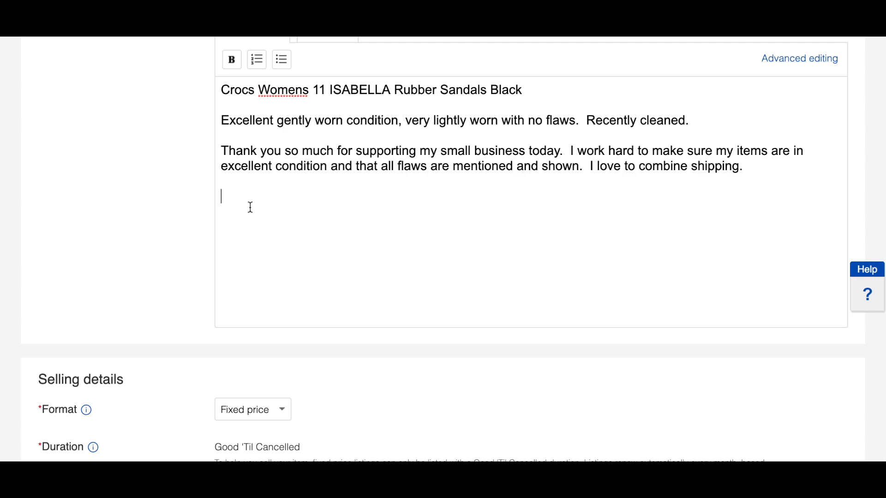
key("Return")
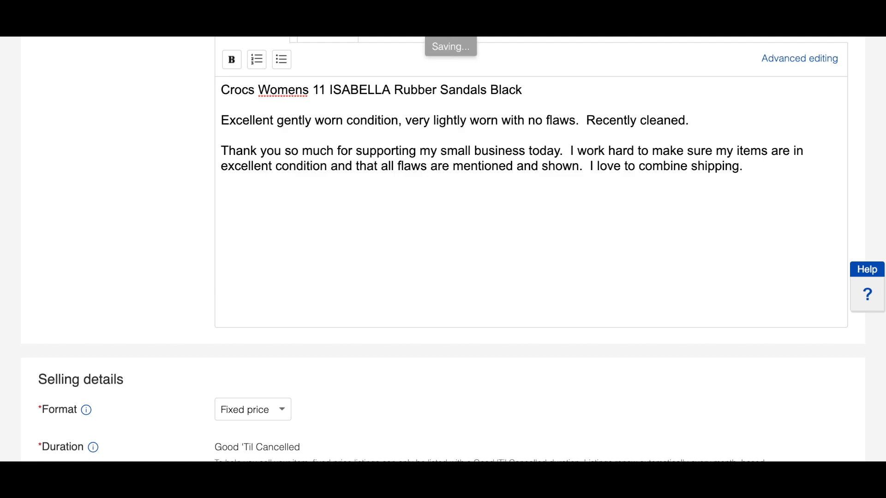
type("PAYMENT  MU")
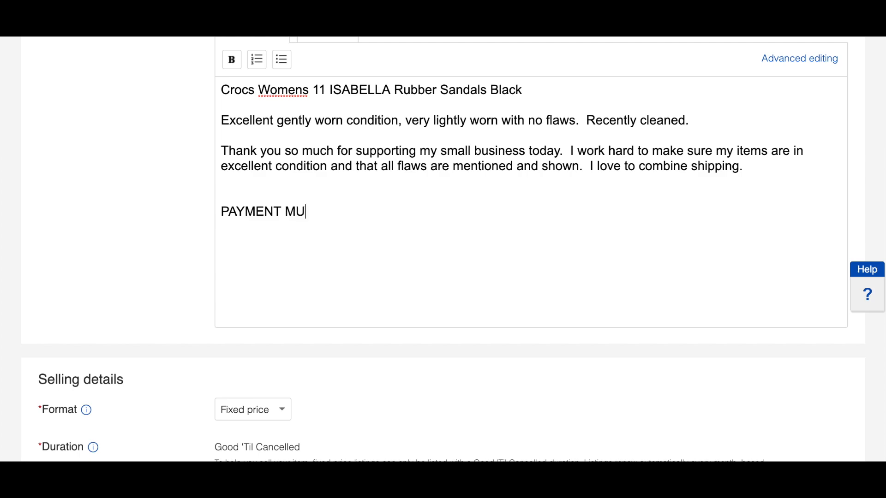
type("ST BE MADE IMMEDIA")
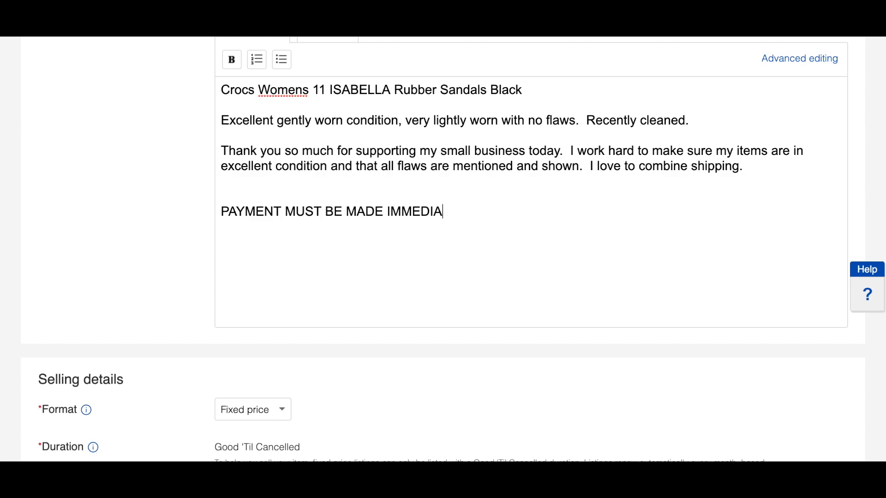
type("TELY!!")
left_click_drag(479, 211, 182, 200)
key("BackSpace")
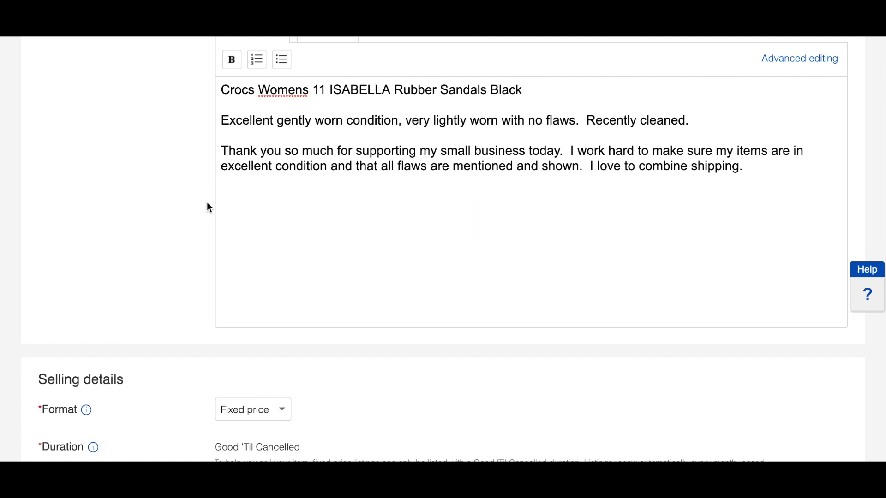
scroll(293, 257, "down", 3)
scroll(294, 256, "down", 2)
scroll(294, 257, "down", 3)
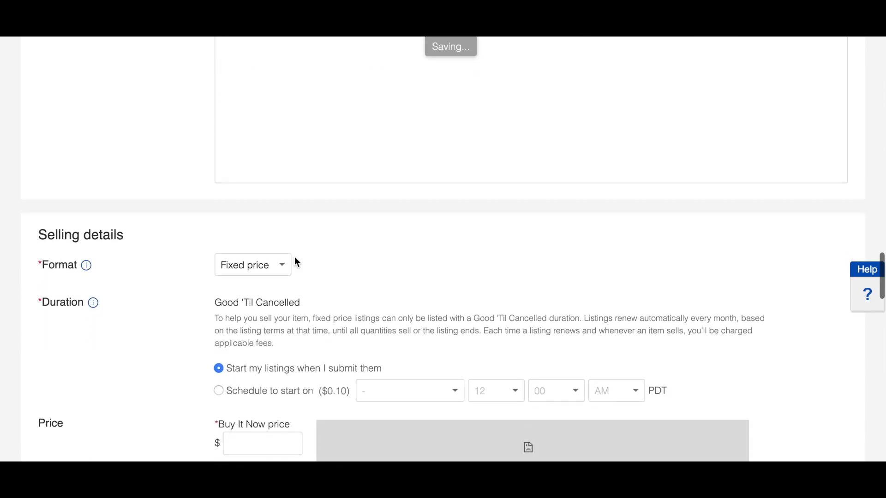
scroll(294, 257, "up", 6)
left_click(300, 154)
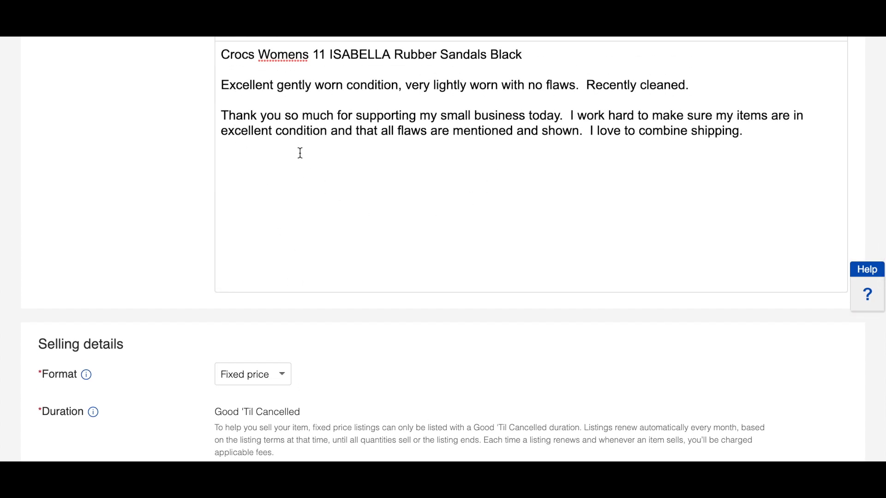
- Check the available selling formats for the listing and keep Fixed price selected
scroll(337, 123, "down", 6)
scroll(341, 125, "down", 3)
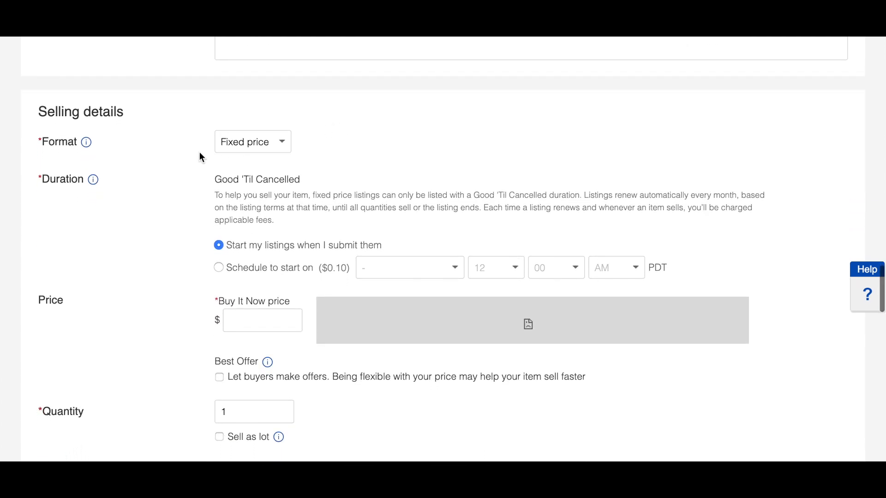
left_click(262, 141)
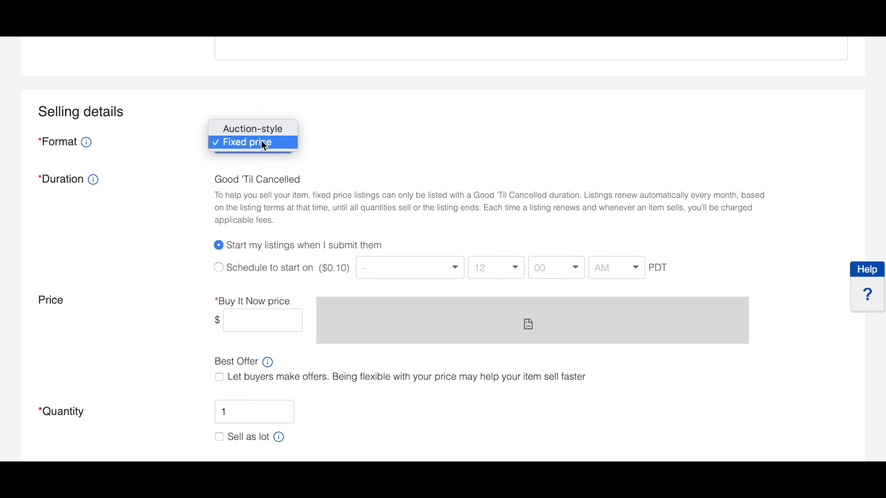
left_click(261, 141)
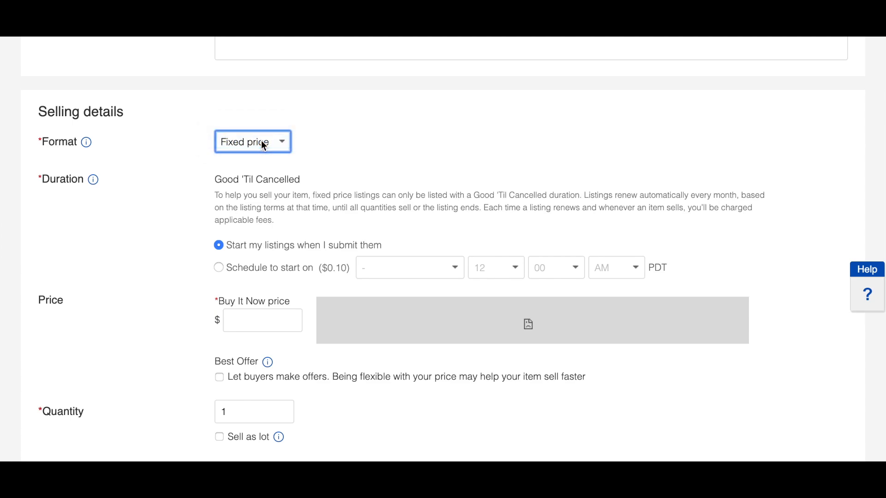
- Try the scheduled start option for the listing and switch back to starting it on submission
scroll(246, 178, "down", 2)
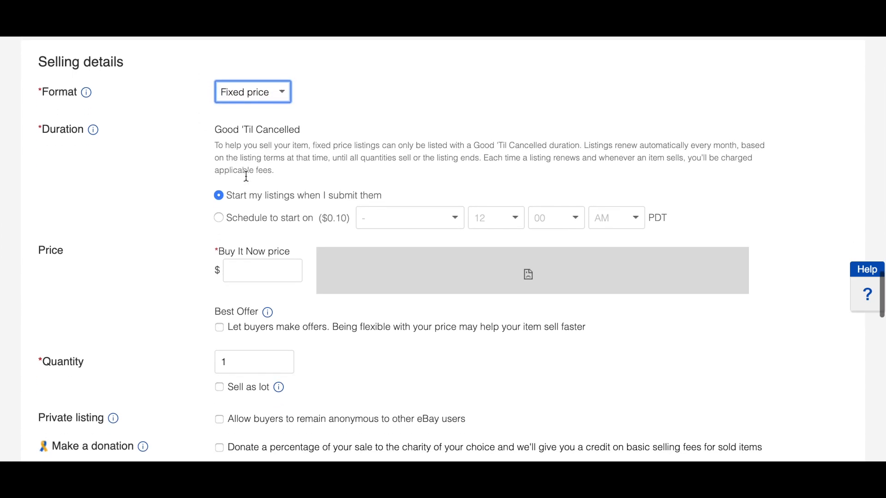
scroll(218, 175, "down", 1)
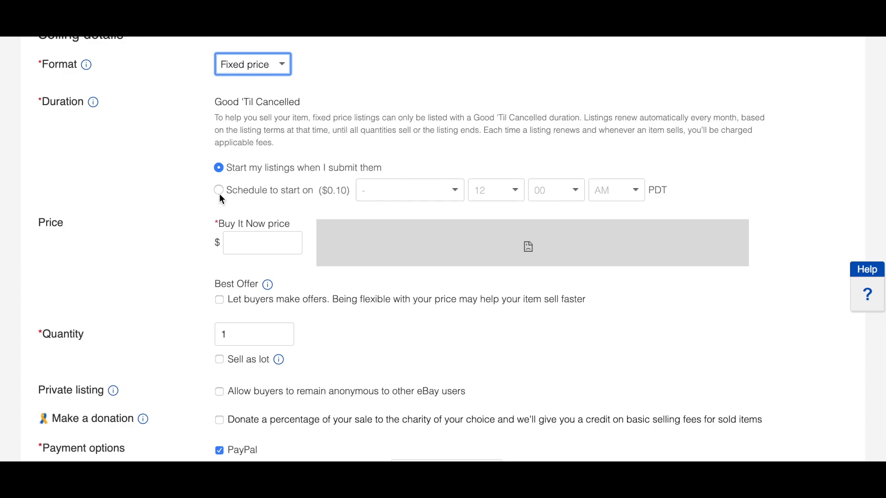
left_click(220, 190)
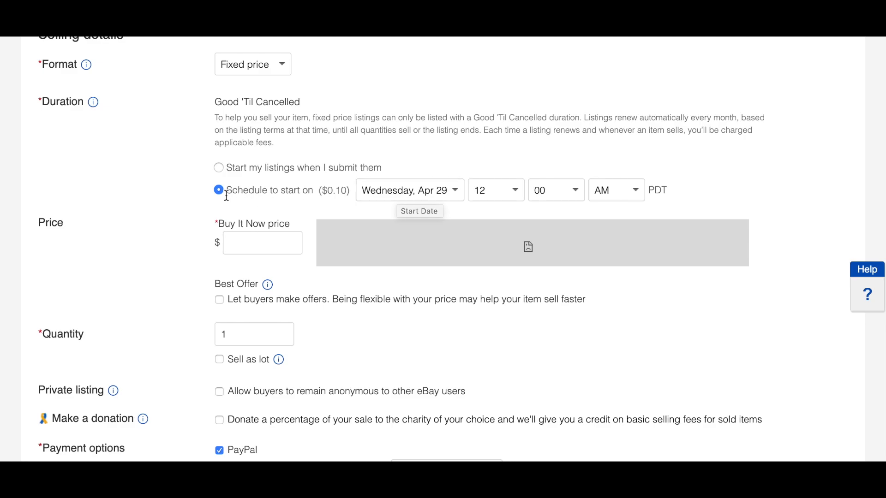
left_click(219, 169)
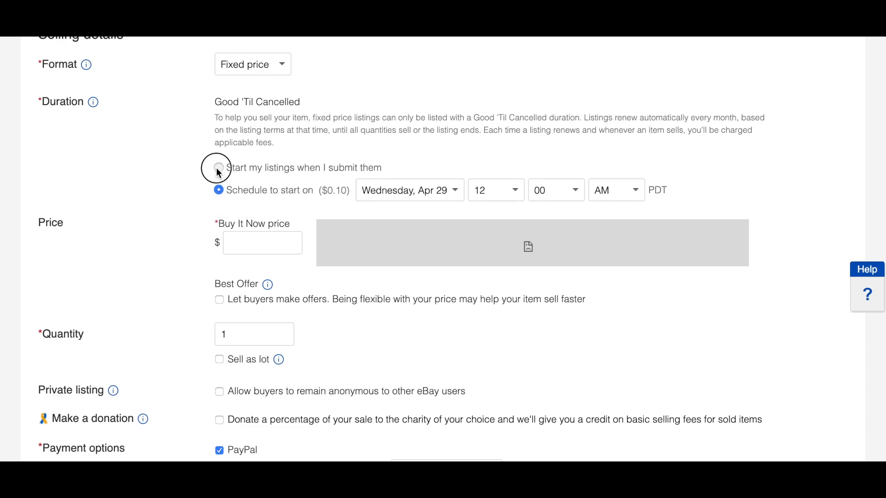
- Set the Buy It Now price to $22.99
scroll(312, 222, "down", 1)
left_click(268, 194)
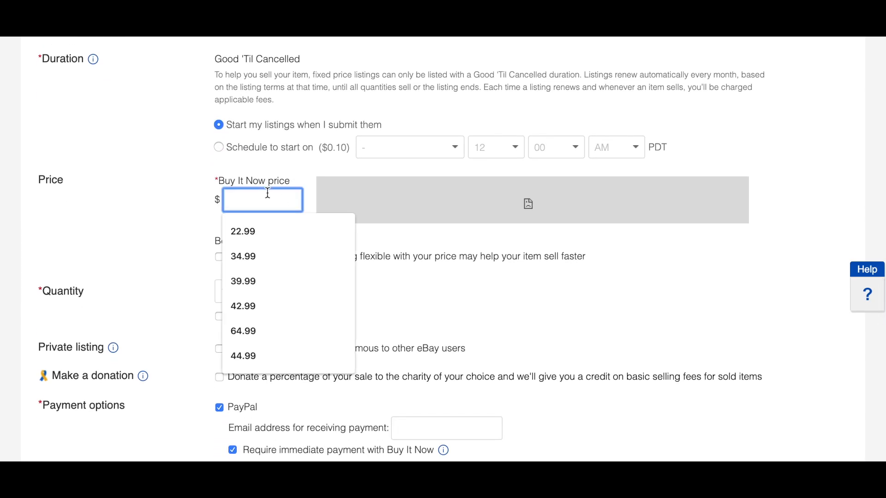
left_click(261, 230)
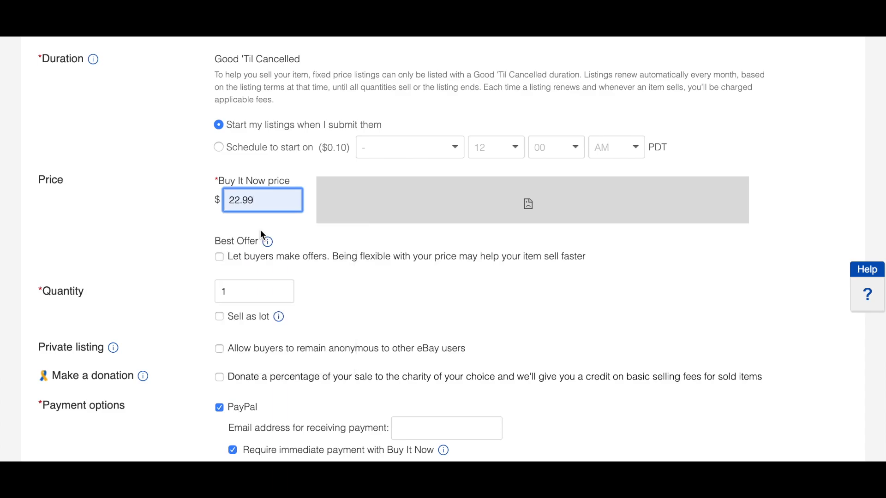
- Let buyers make offers on the item and automatically decline offers lower than $9.99
scroll(260, 232, "down", 1)
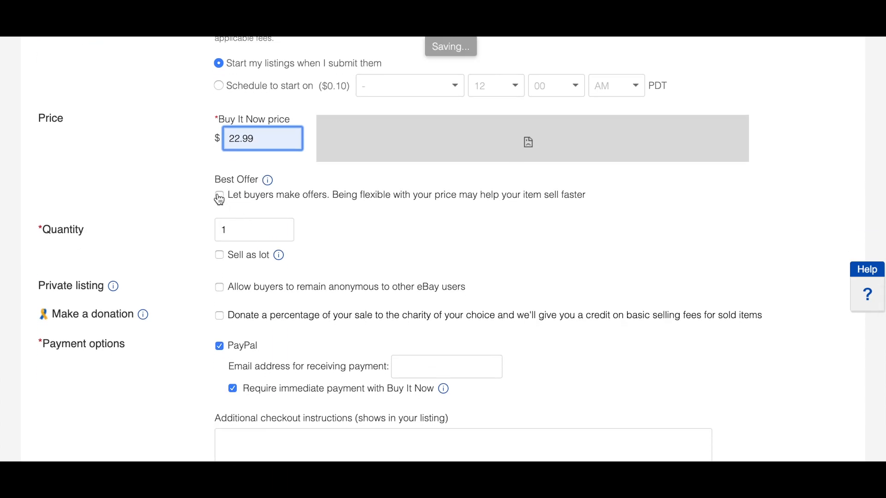
left_click(219, 198)
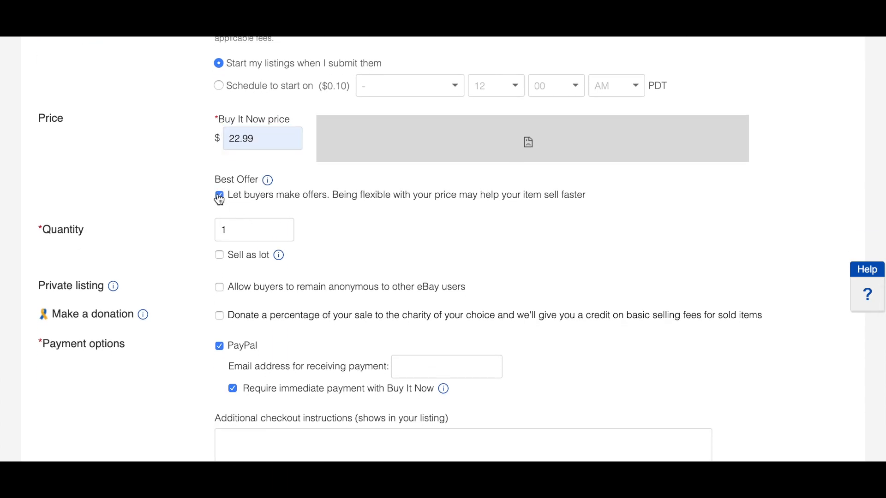
scroll(219, 199, "down", 1)
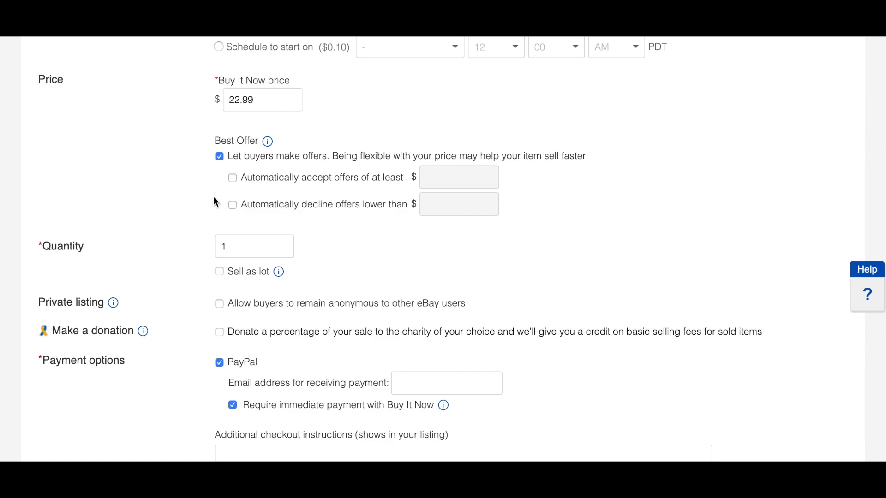
left_click(232, 206)
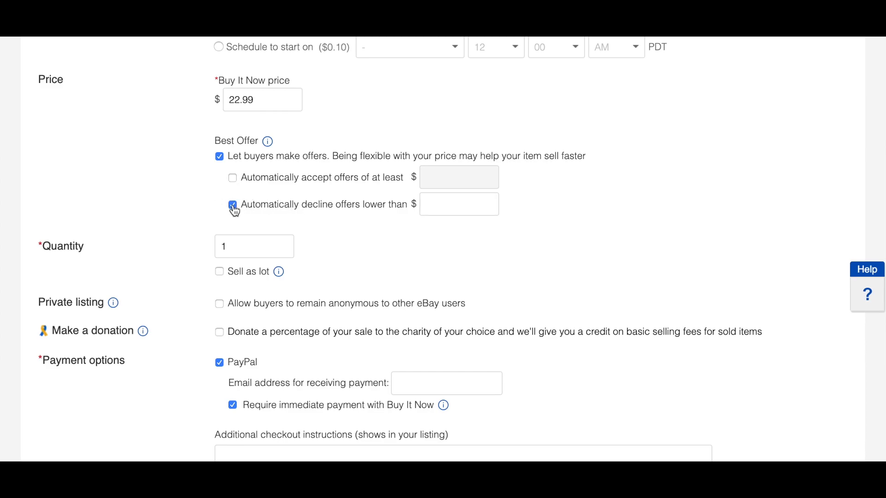
left_click(490, 204)
type("9.99")
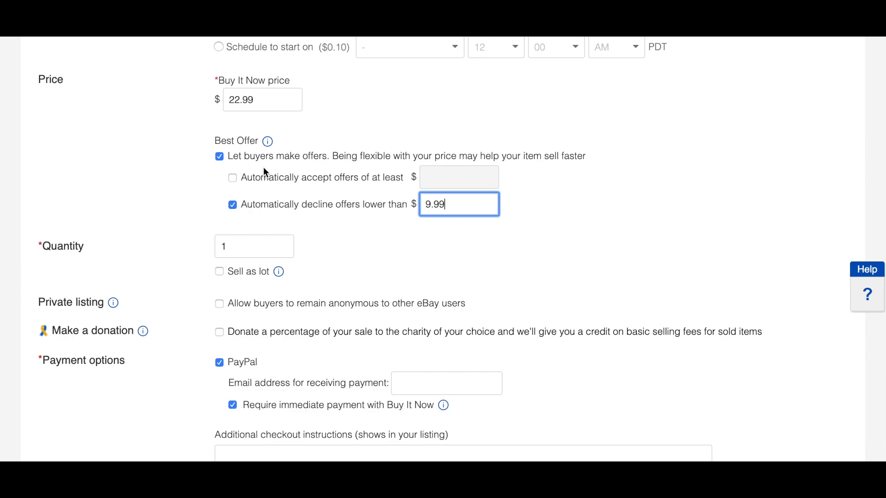
- Review the quantity, private listing, donation, payment and sales tax settings of the listing
scroll(286, 158, "down", 1)
scroll(286, 158, "down", 3)
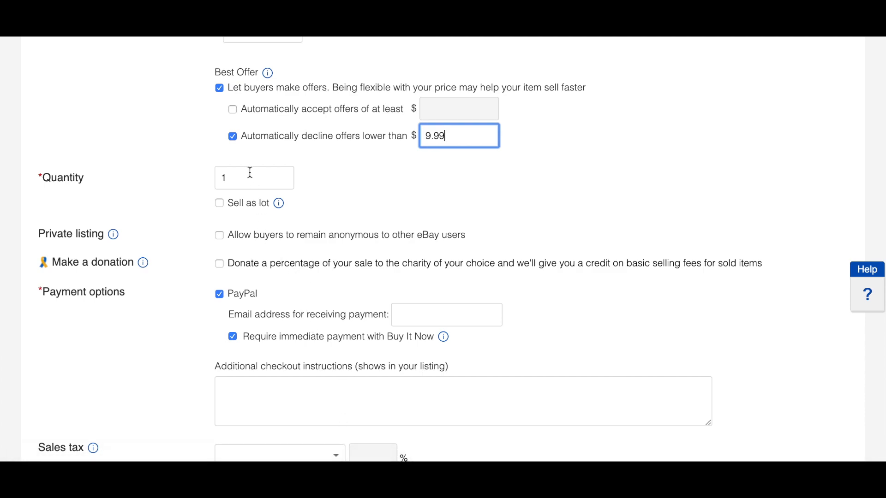
scroll(178, 183, "down", 1)
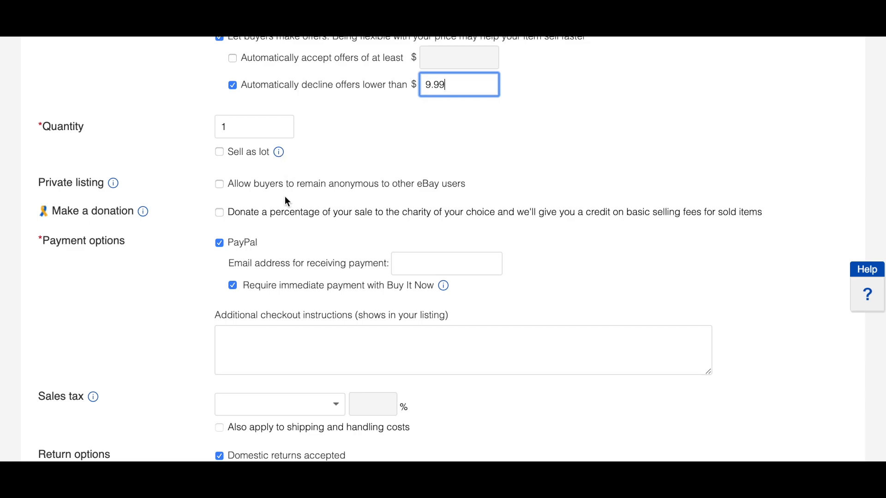
scroll(286, 202, "down", 2)
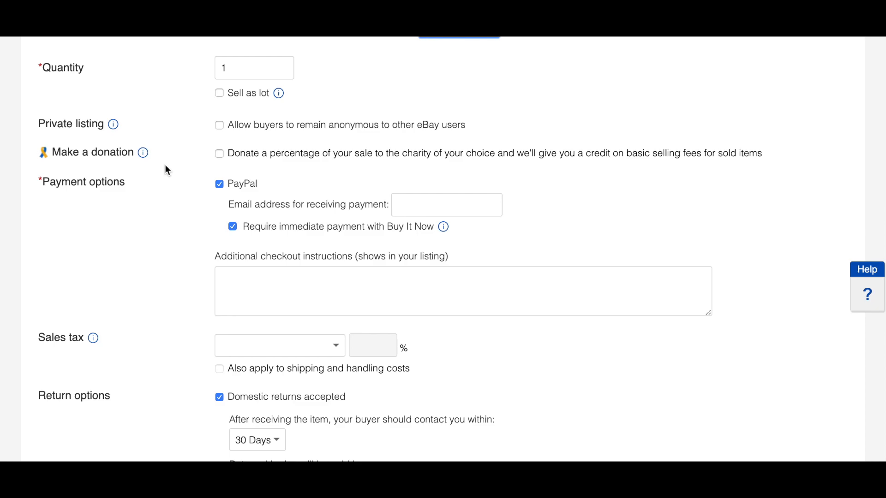
scroll(121, 216, "down", 1)
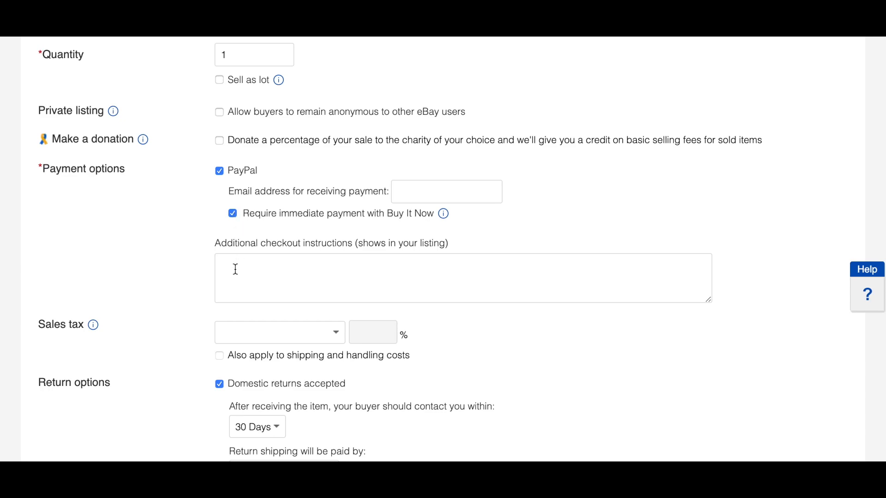
scroll(236, 267, "down", 2)
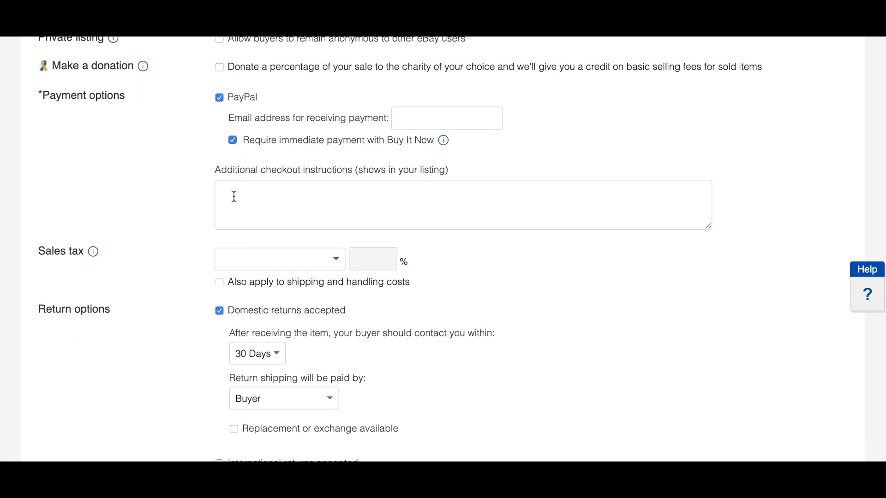
scroll(230, 210, "down", 2)
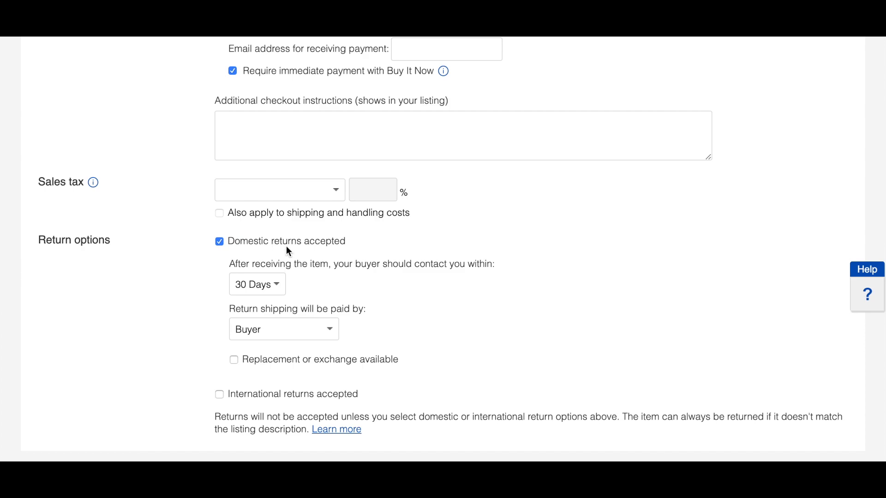
- Check who can pay for return shipping on domestic returns and keep Buyer selected
scroll(308, 293, "down", 1)
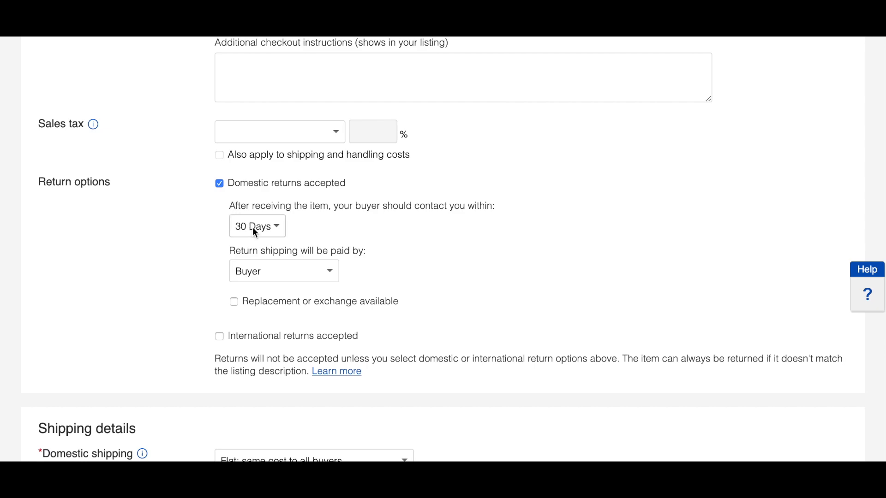
left_click(277, 274)
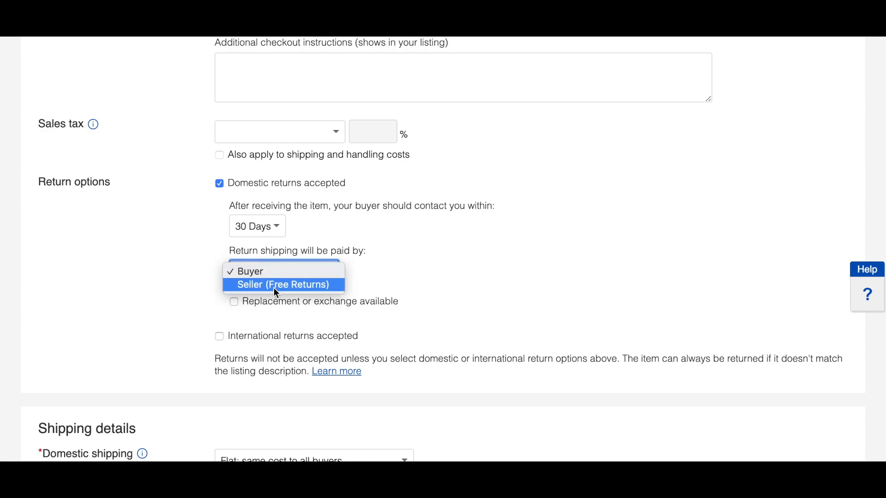
left_click(274, 272)
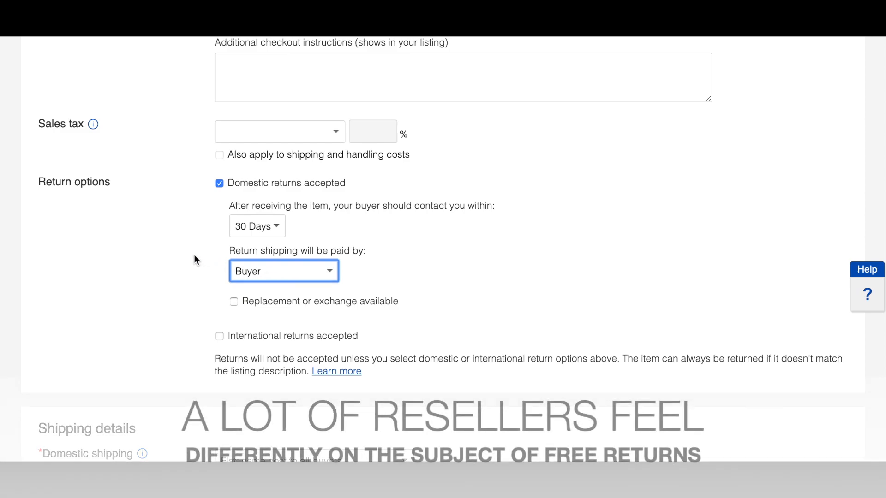
- Try calculated domestic shipping that varies by buyer location and look through the available shipping services
scroll(194, 257, "down", 2)
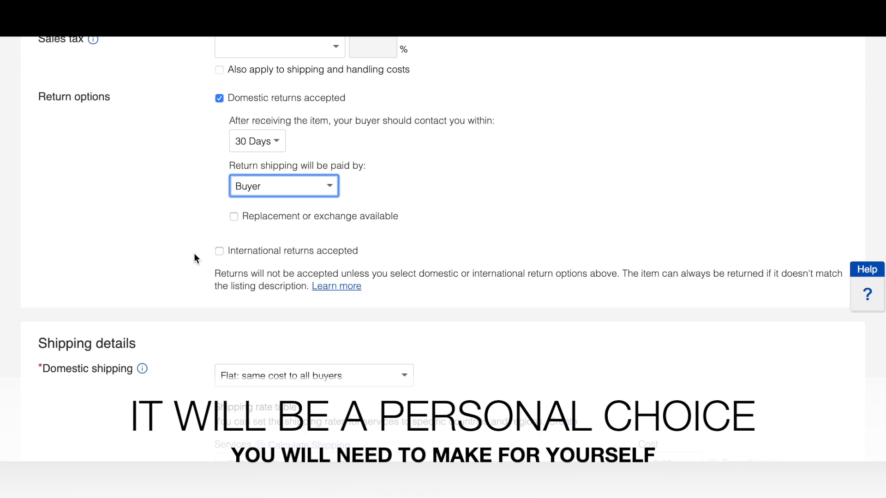
scroll(194, 258, "down", 1)
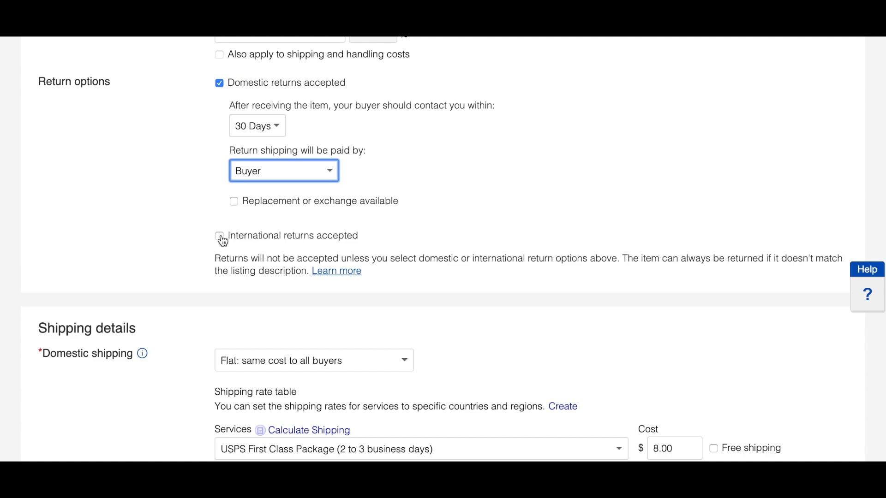
scroll(180, 241, "down", 2)
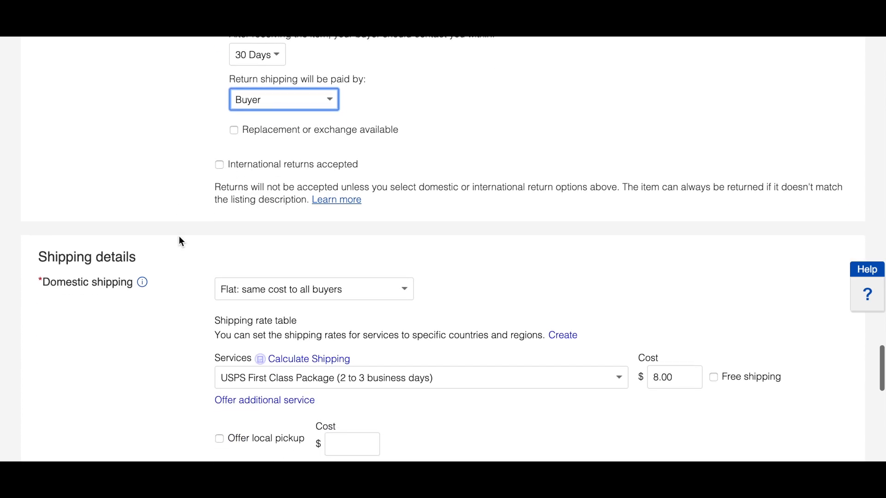
scroll(179, 238, "down", 3)
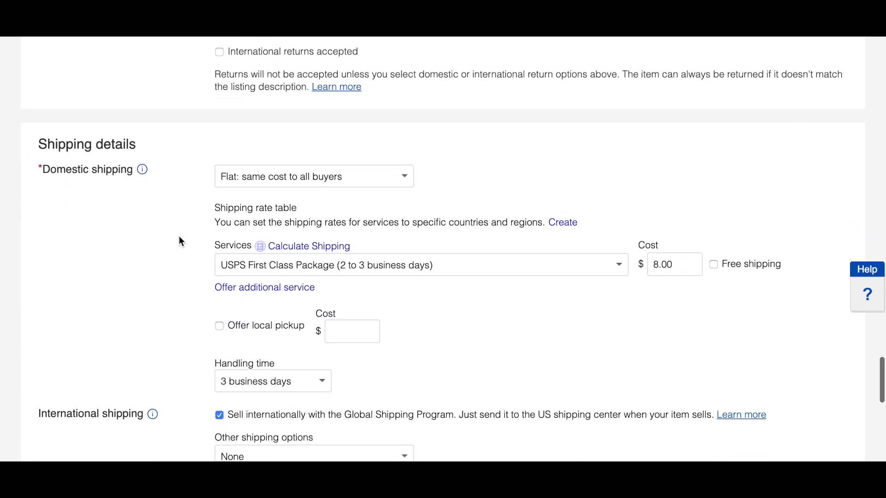
scroll(180, 242, "down", 1)
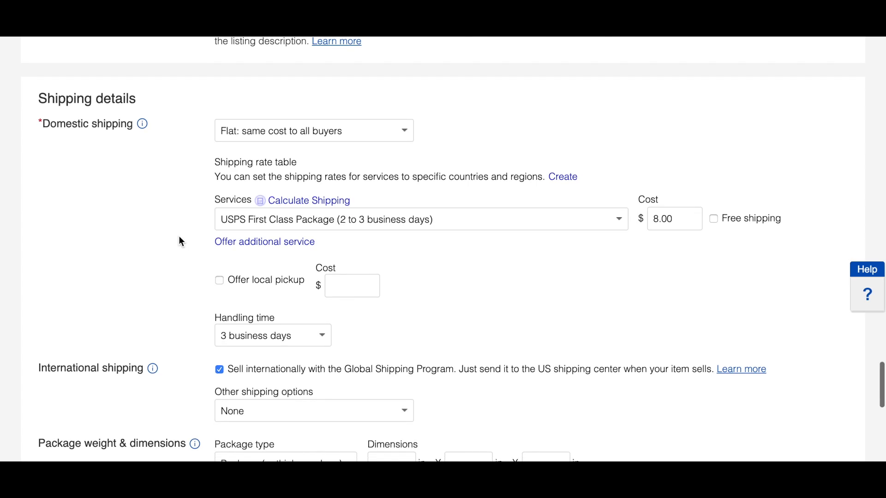
scroll(179, 237, "down", 1)
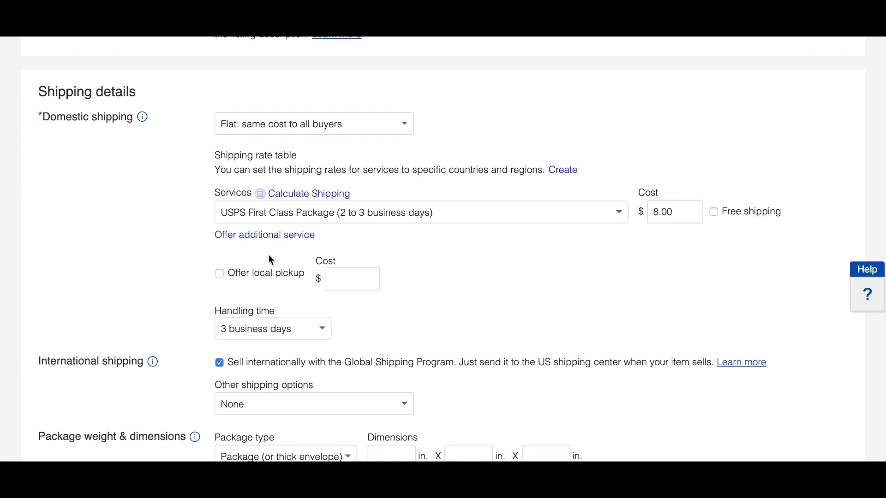
left_click(296, 131)
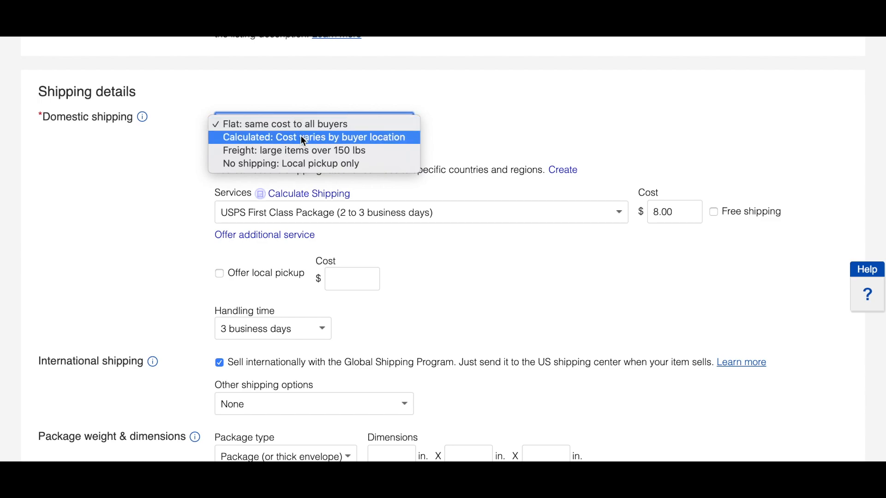
left_click(303, 140)
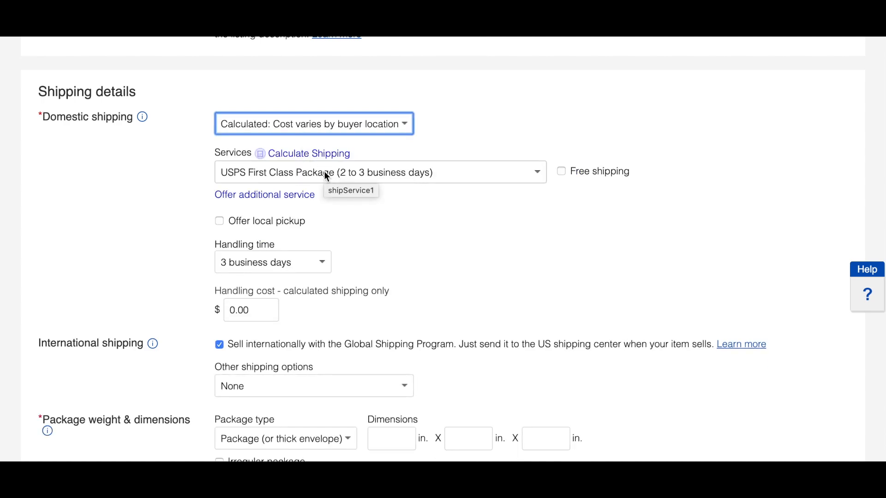
left_click(325, 173)
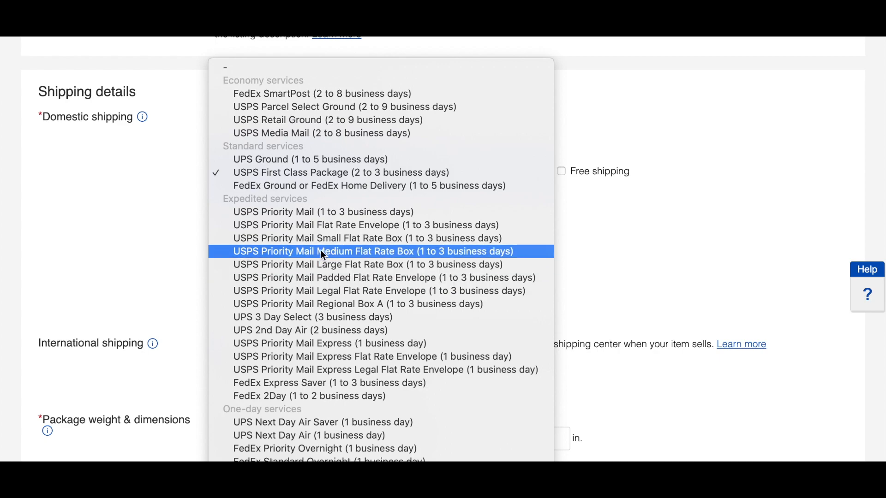
left_click(164, 234)
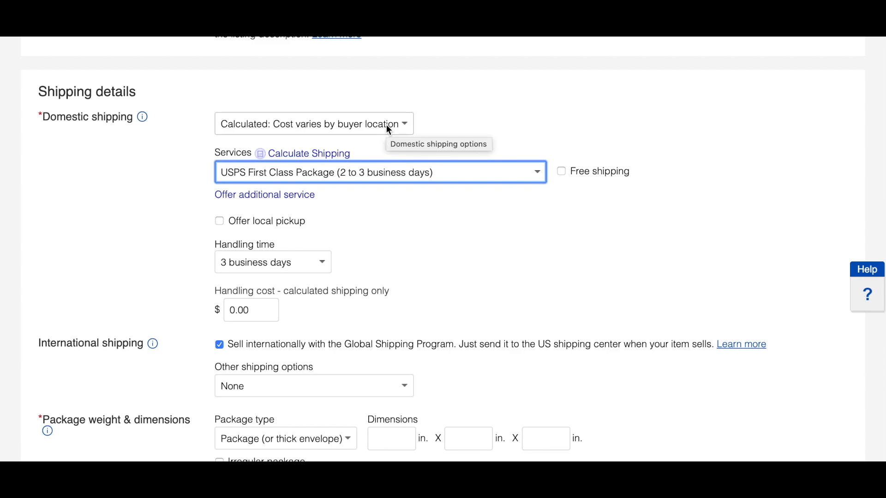
- Switch domestic shipping to Flat: same cost to all buyers and set the USPS First Class Package cost to $6.50
left_click(360, 121)
left_click(350, 111)
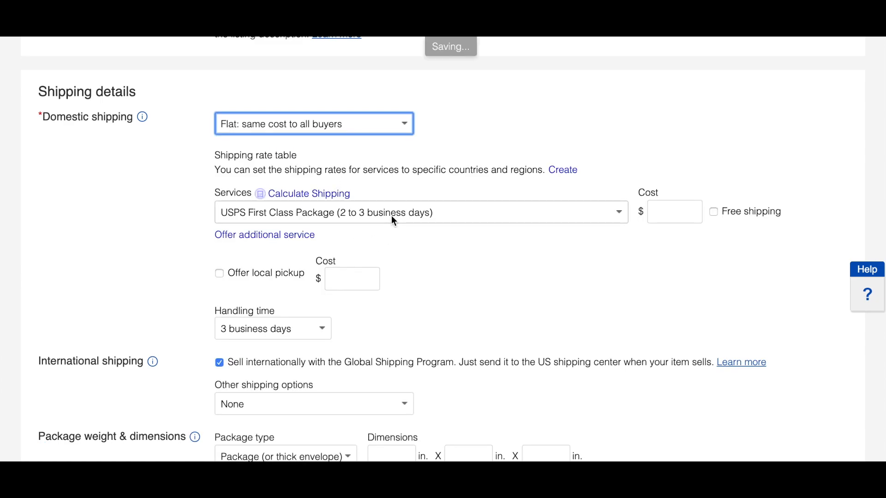
left_click(669, 214)
type("6")
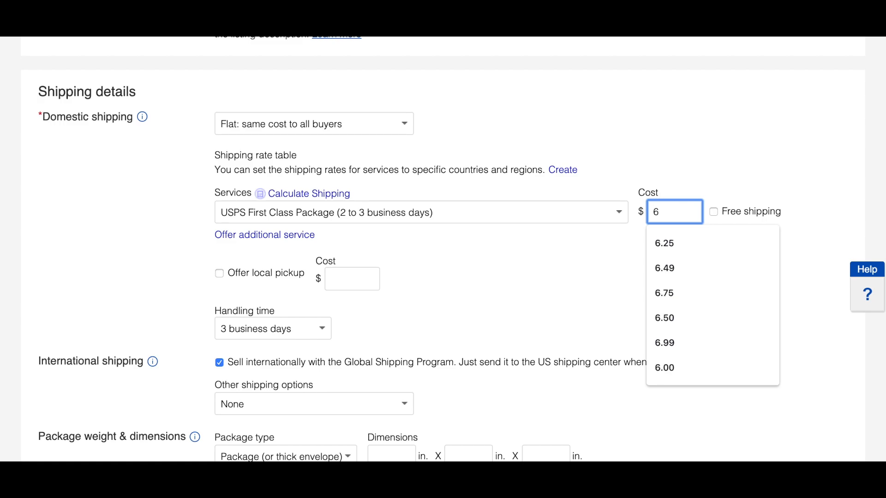
type(".50")
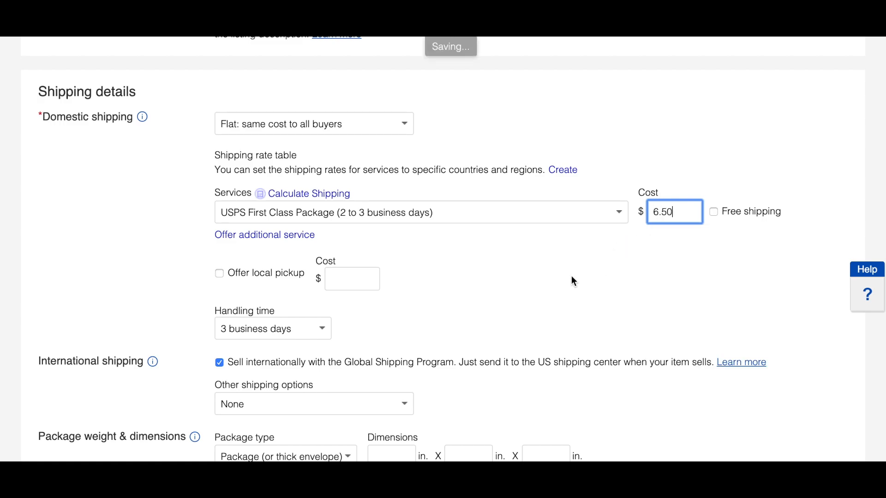
- Check the handling time choices for domestic shipping and keep 3 business days
scroll(481, 284, "down", 1)
scroll(480, 285, "down", 1)
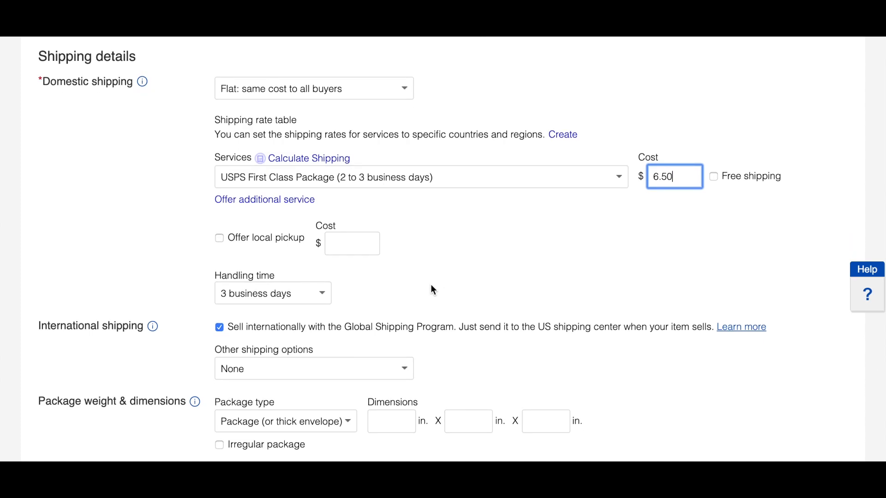
scroll(431, 286, "down", 1)
scroll(433, 289, "down", 1)
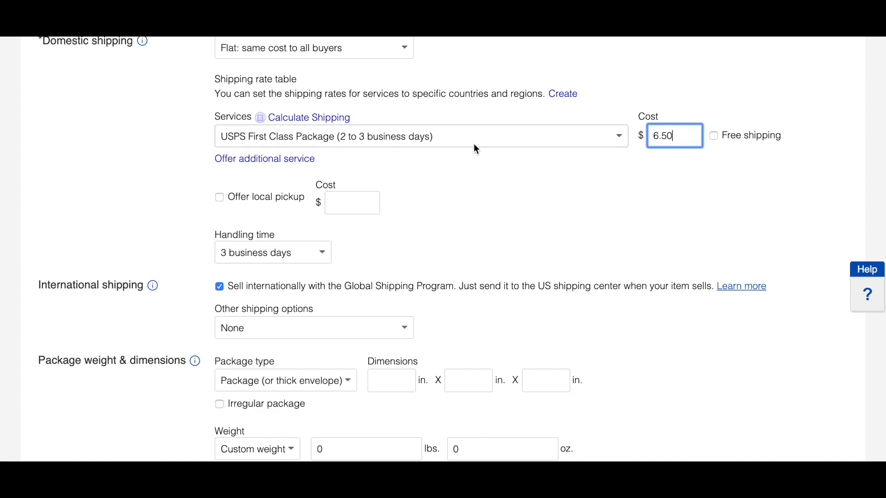
scroll(476, 148, "down", 1)
scroll(476, 149, "down", 1)
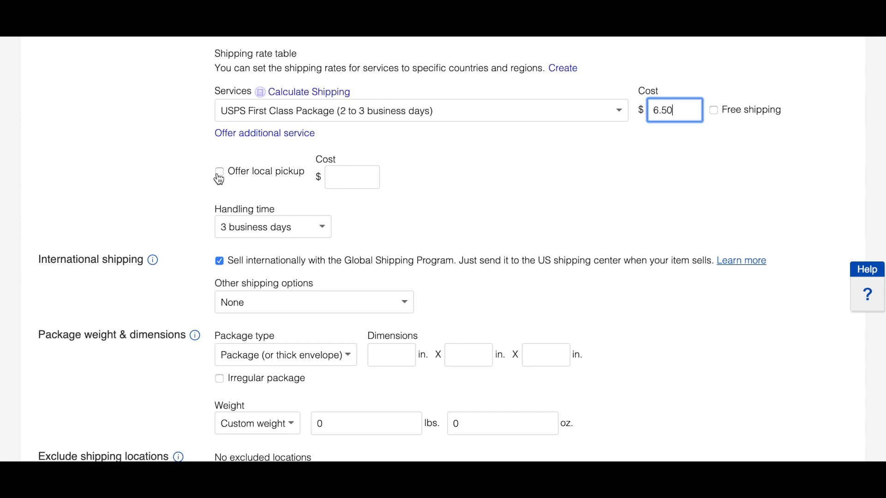
scroll(274, 202, "down", 1)
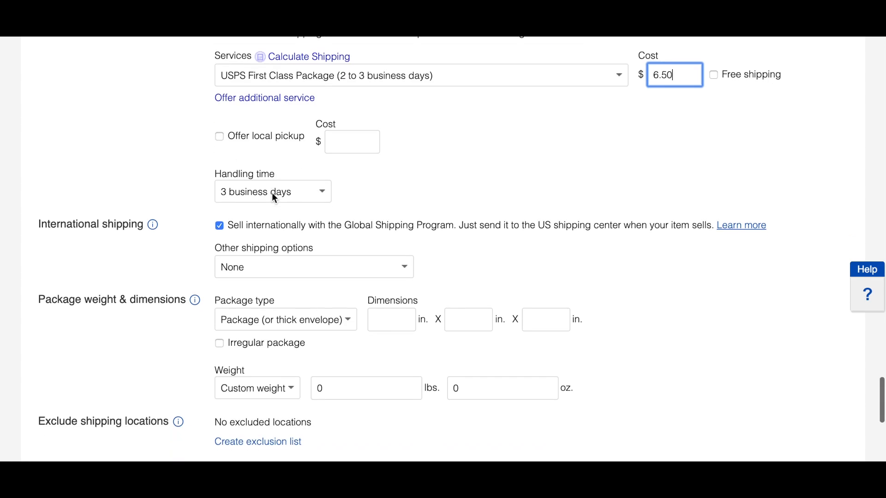
left_click(275, 198)
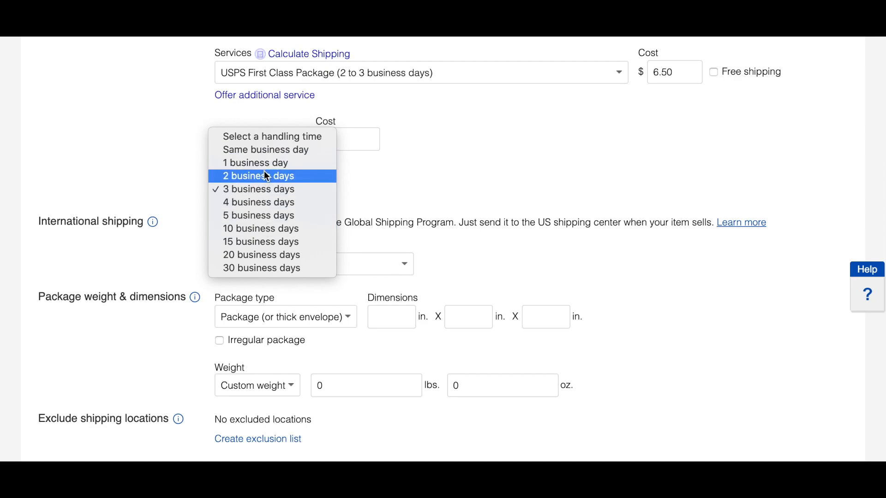
left_click(265, 188)
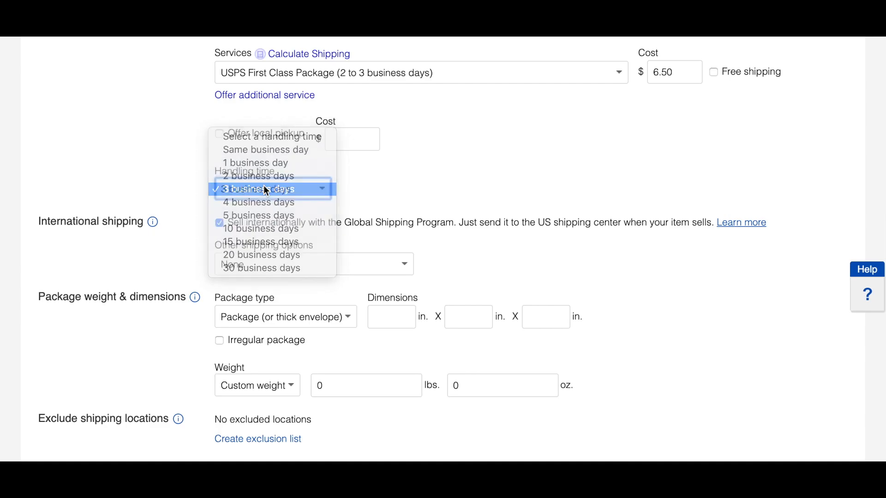
- Review the international shipping and package weight settings, and recheck the domestic shipping types, keeping Flat: same cost to all buyers
scroll(178, 182, "down", 1)
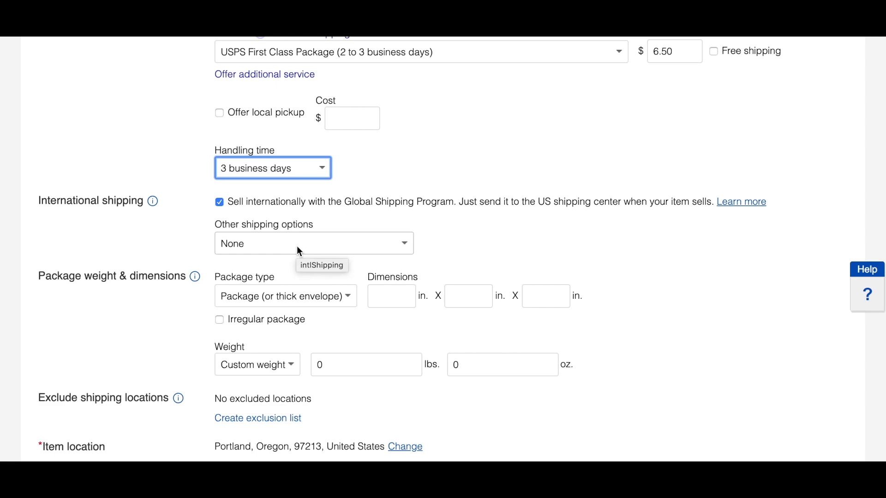
scroll(298, 248, "down", 1)
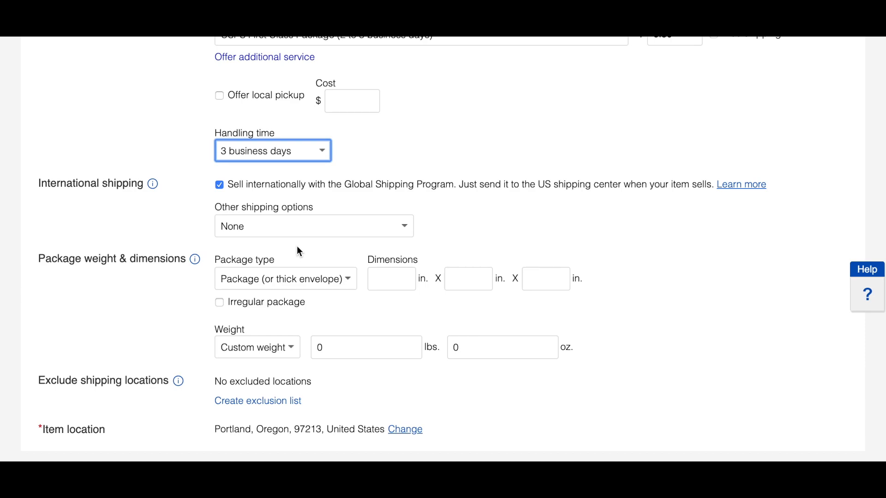
scroll(293, 214, "down", 2)
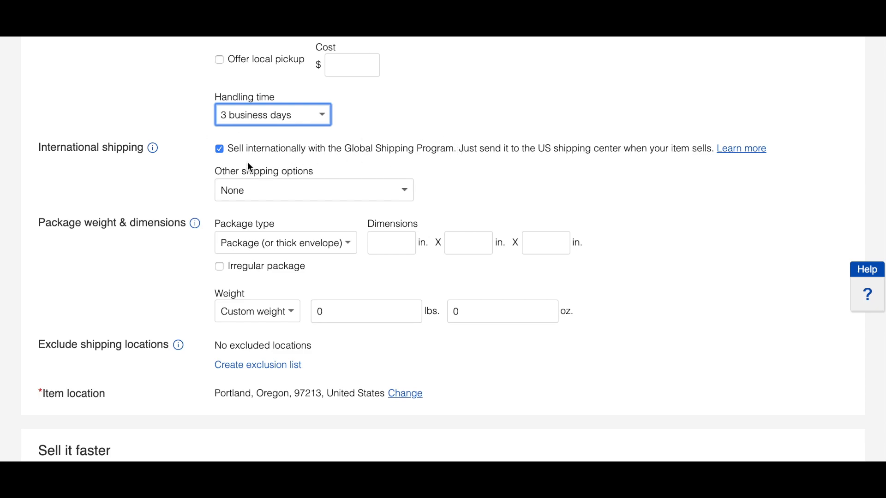
scroll(280, 152, "down", 4)
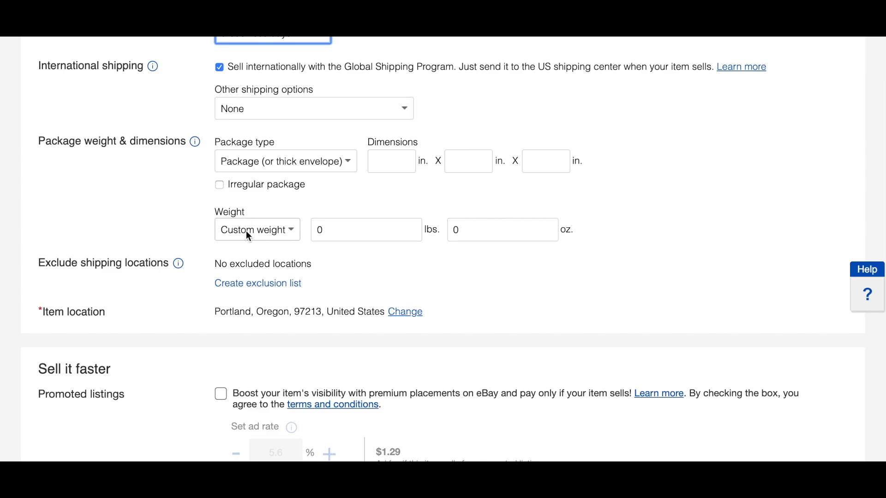
scroll(248, 235, "up", 15)
scroll(248, 235, "down", 1)
left_click(251, 203)
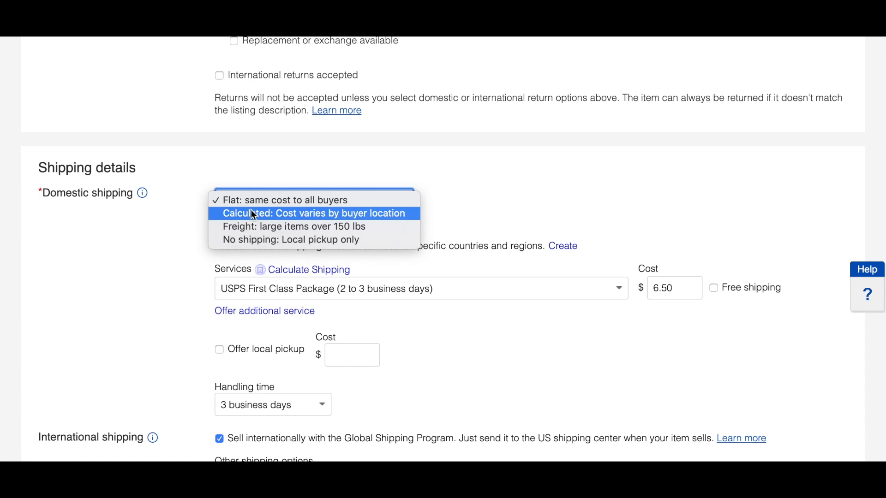
left_click(250, 203)
scroll(148, 219, "down", 2)
scroll(147, 220, "down", 7)
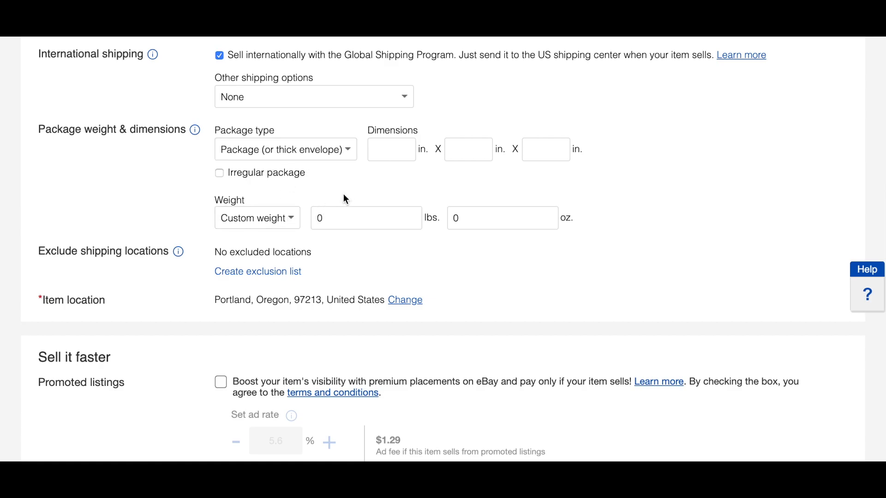
scroll(346, 200, "up", 8)
scroll(344, 194, "down", 1)
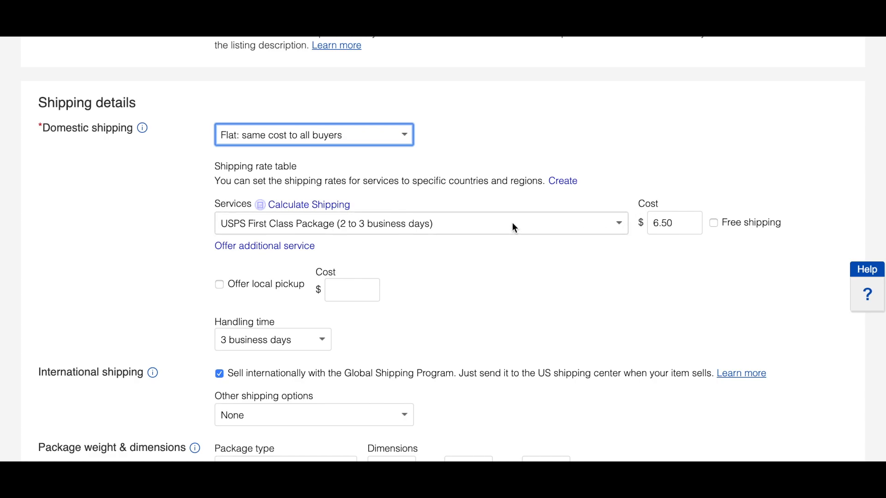
- Leave promoted listings and volume pricing disabled and submit the item for listing
scroll(440, 225, "down", 2)
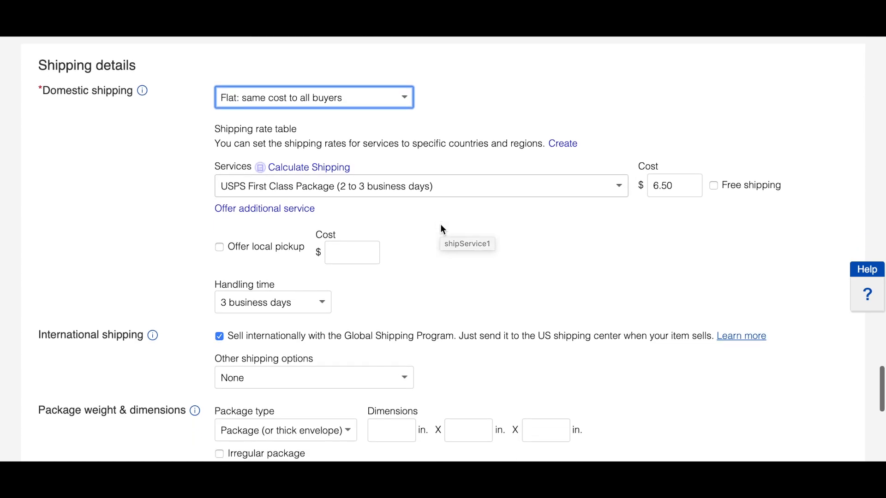
scroll(441, 226, "down", 8)
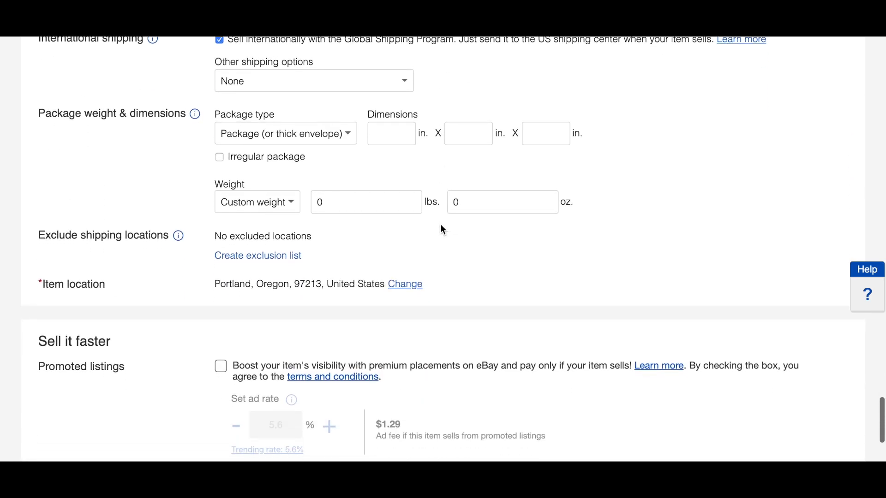
scroll(442, 229, "up", 5)
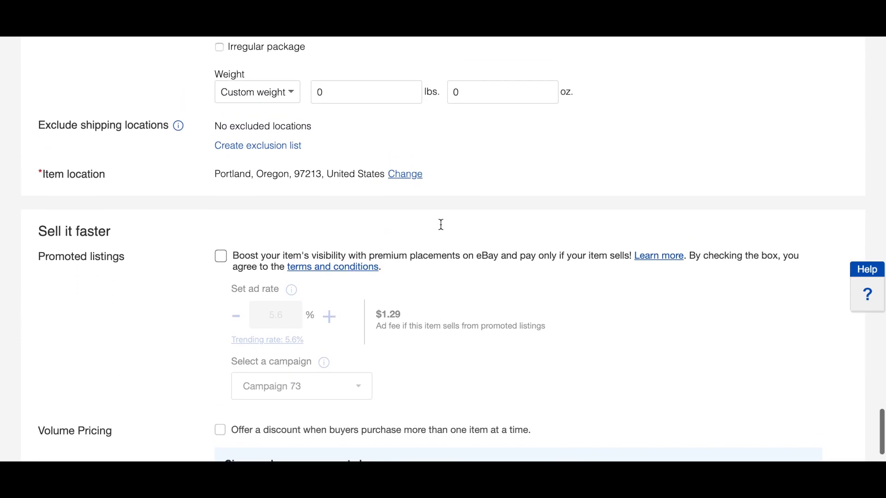
scroll(442, 229, "down", 4)
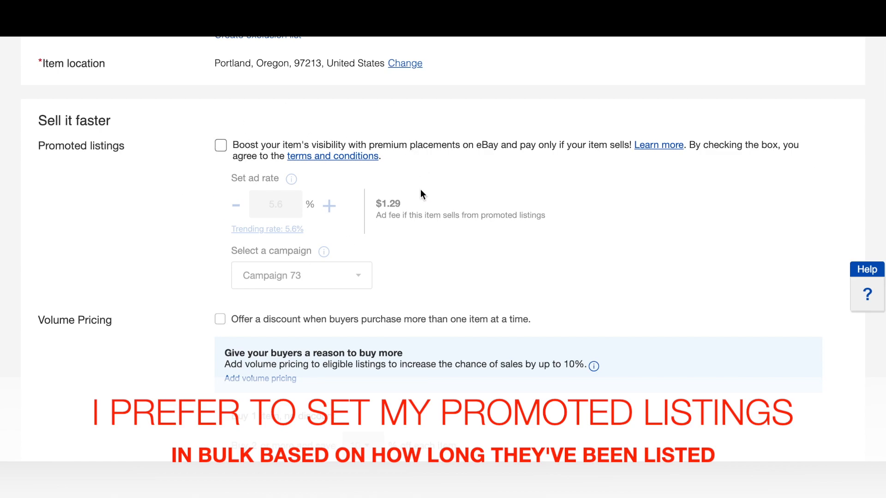
scroll(421, 194, "down", 2)
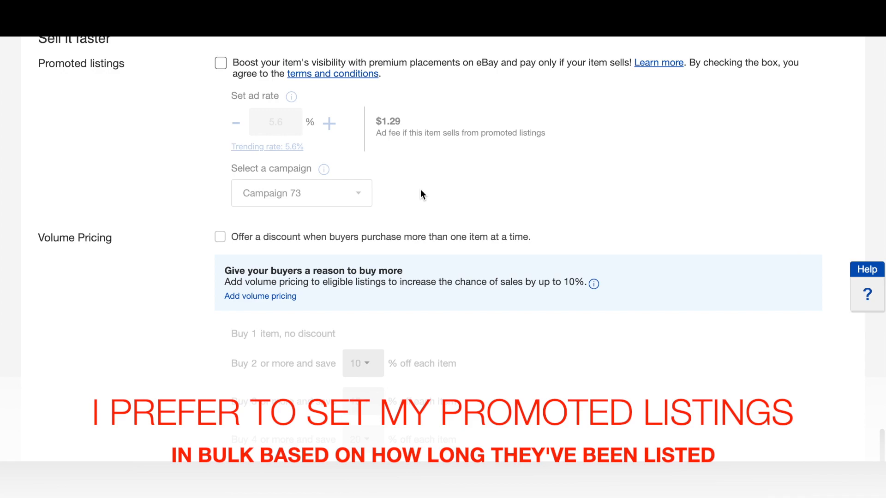
scroll(421, 191, "down", 3)
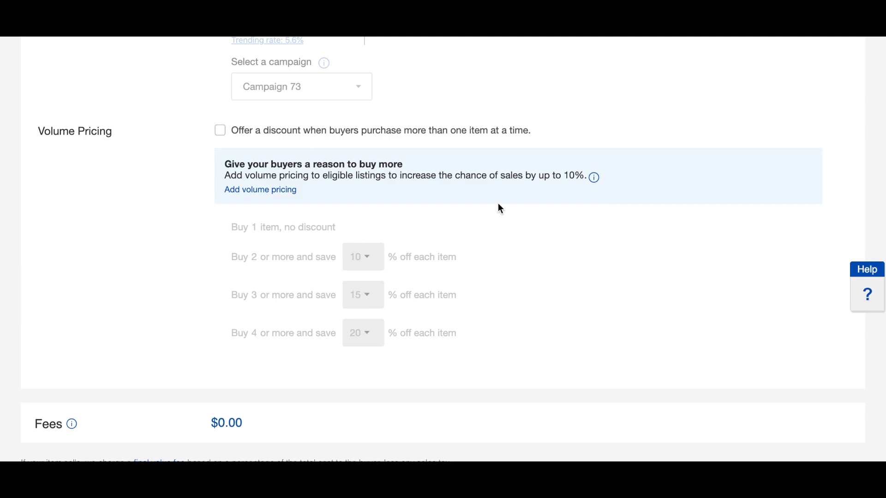
scroll(425, 225, "down", 2)
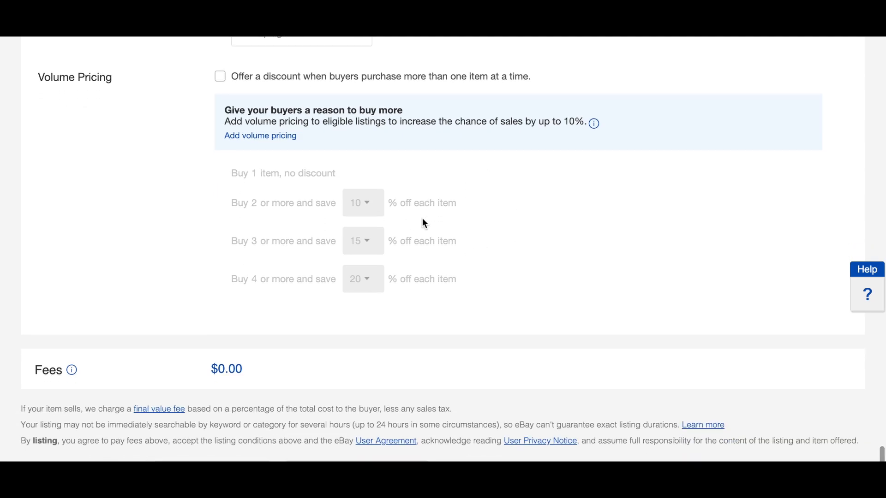
scroll(424, 223, "down", 1)
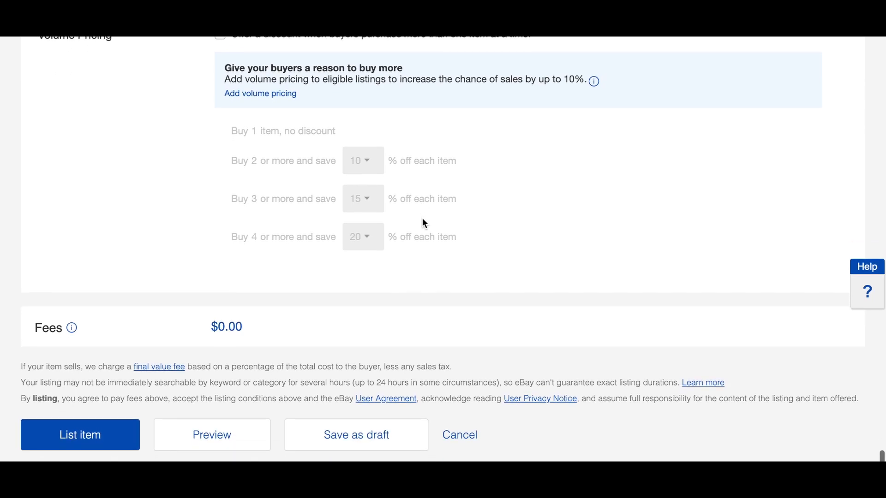
left_click(79, 436)
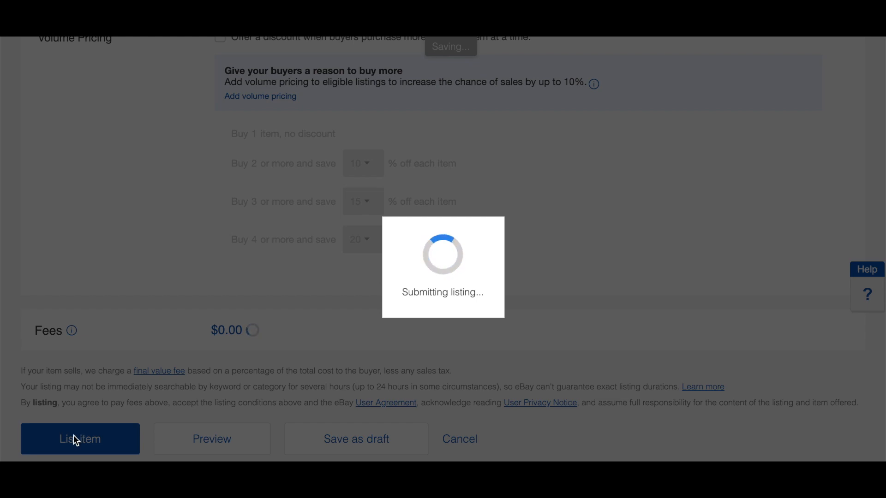